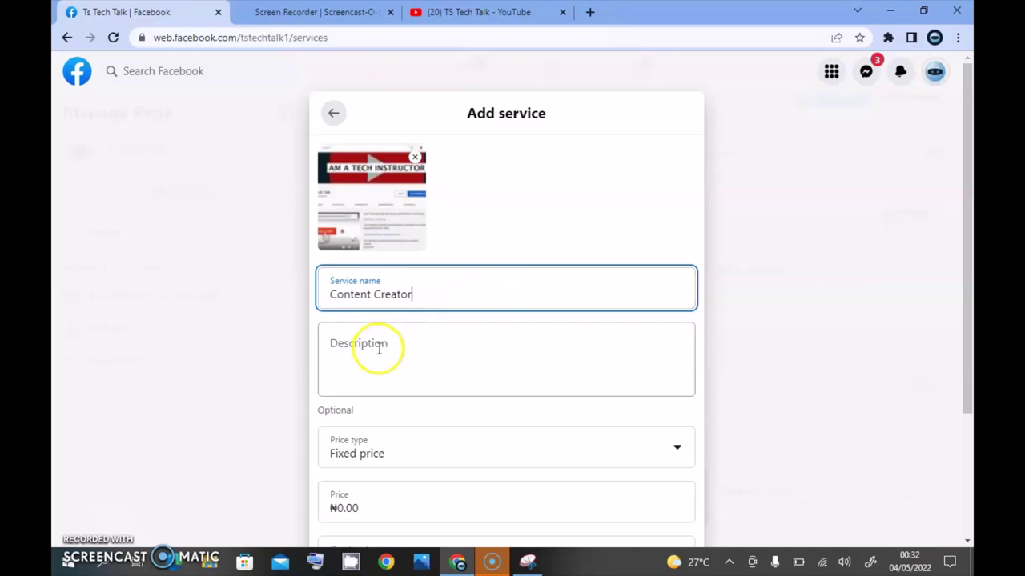
Step: Describe the Content Creator service as "Am just a content creator, i make tech videos to help you grow and improve your business"
{"action": "left_click", "coordinate": [377, 348]}
{"action": "type", "text": "Am just a "}
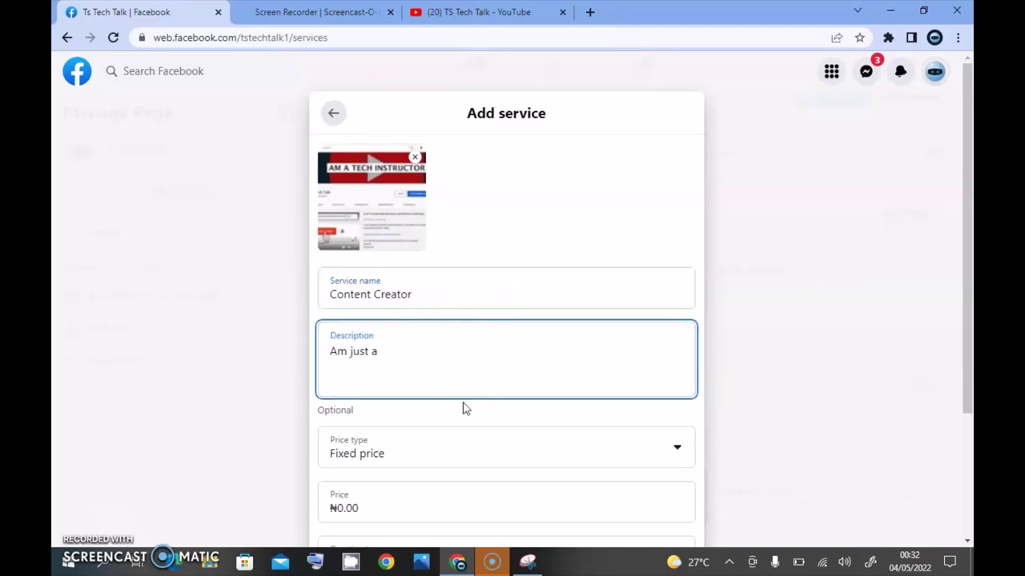
{"action": "type", "text": "content creator, i make "}
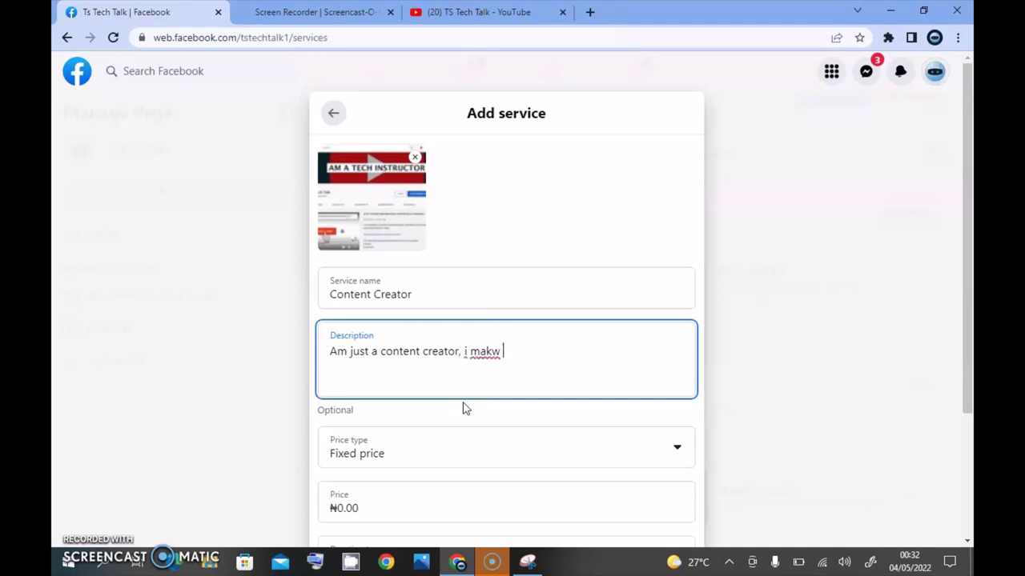
{"action": "type", "text": "you"}
{"action": "type", "text": "v"}
{"action": "type", "text": "deo"}
{"action": "key", "text": "BackSpace"}
{"action": "key", "text": "BackSpace"}
{"action": "key", "text": "BackSpace"}
{"action": "type", "text": "ideos to "}
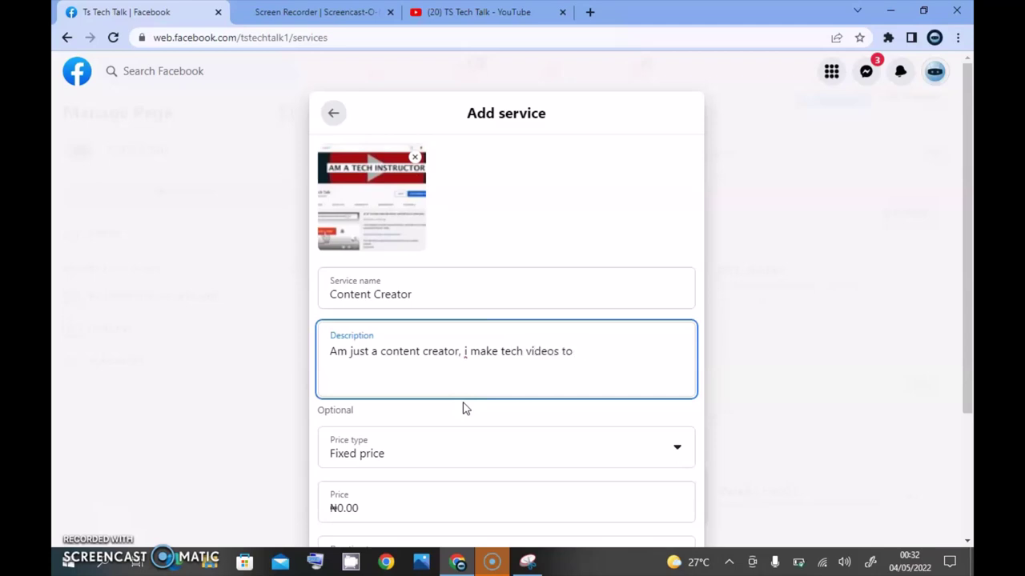
{"action": "type", "text": "help you grow and improve"}
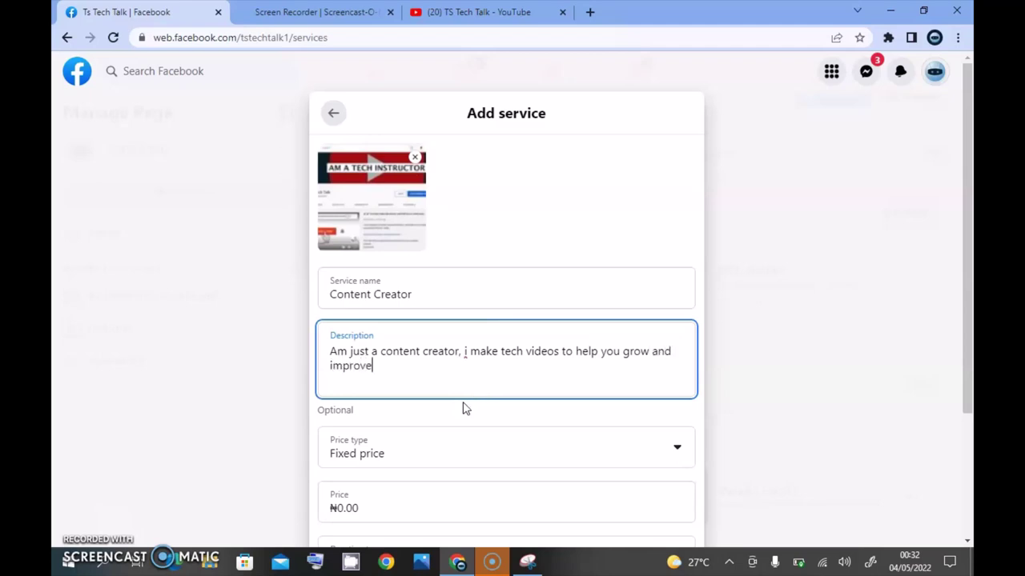
{"action": "type", "text": " your business"}
{"action": "left_click", "coordinate": [131, 503]}
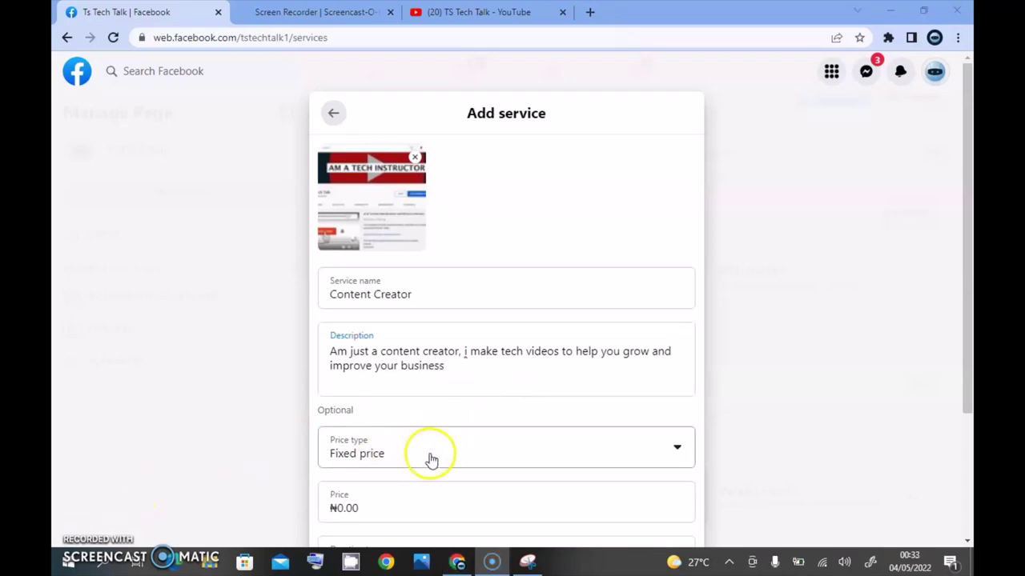
Step: Set the Content Creator service's price type to Free and duration type to Duration varies, and save the service
{"action": "left_click", "coordinate": [406, 447]}
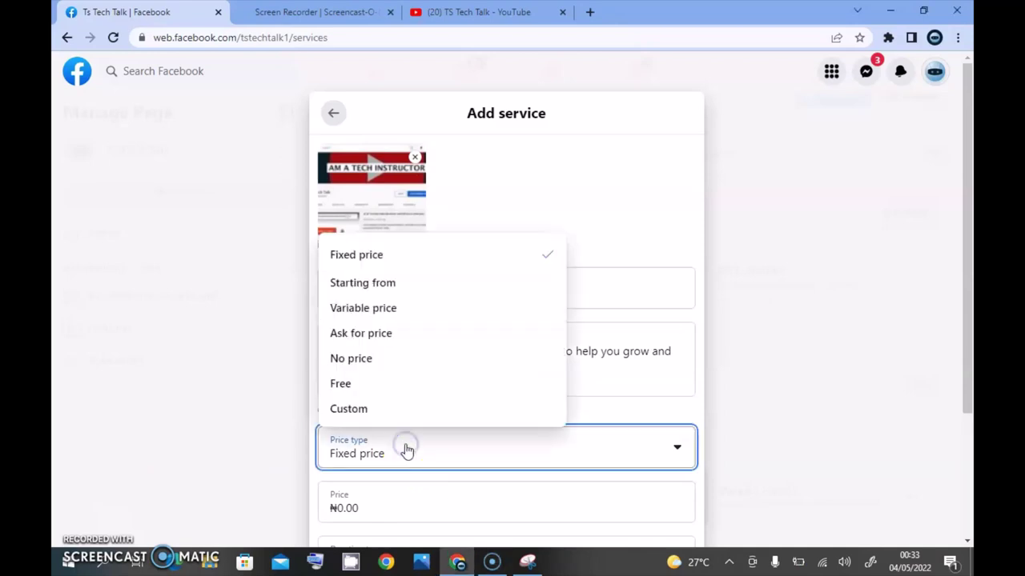
{"action": "left_click", "coordinate": [355, 385]}
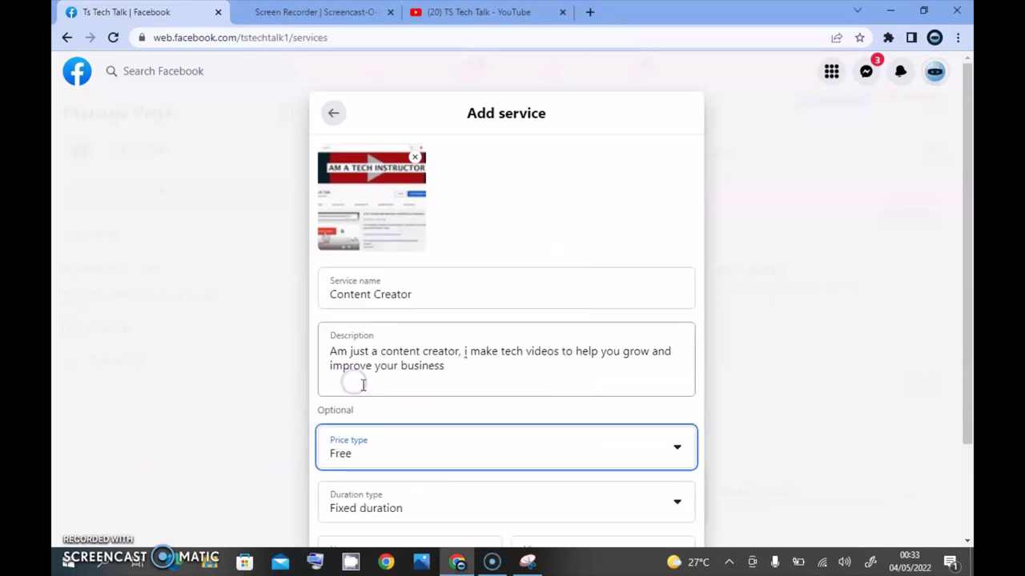
{"action": "left_click_drag", "start_coordinate": [967, 144], "coordinate": [967, 235]}
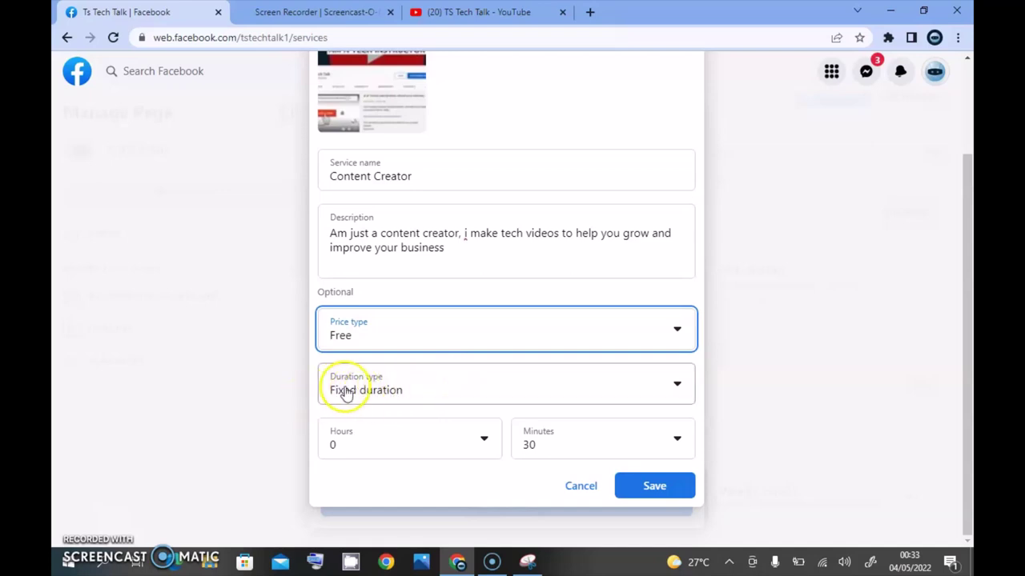
{"action": "left_click", "coordinate": [395, 389]}
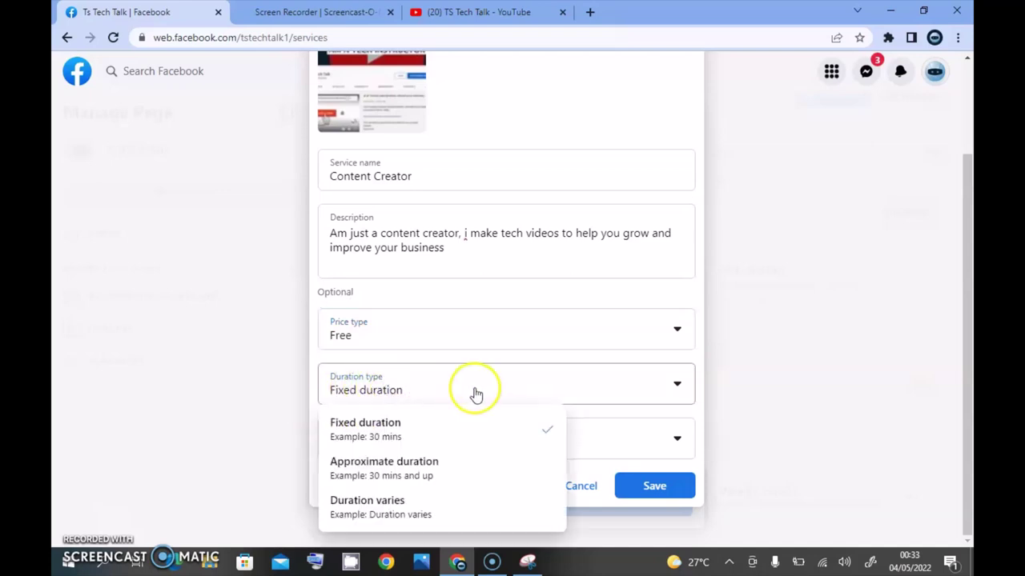
{"action": "left_click", "coordinate": [404, 503]}
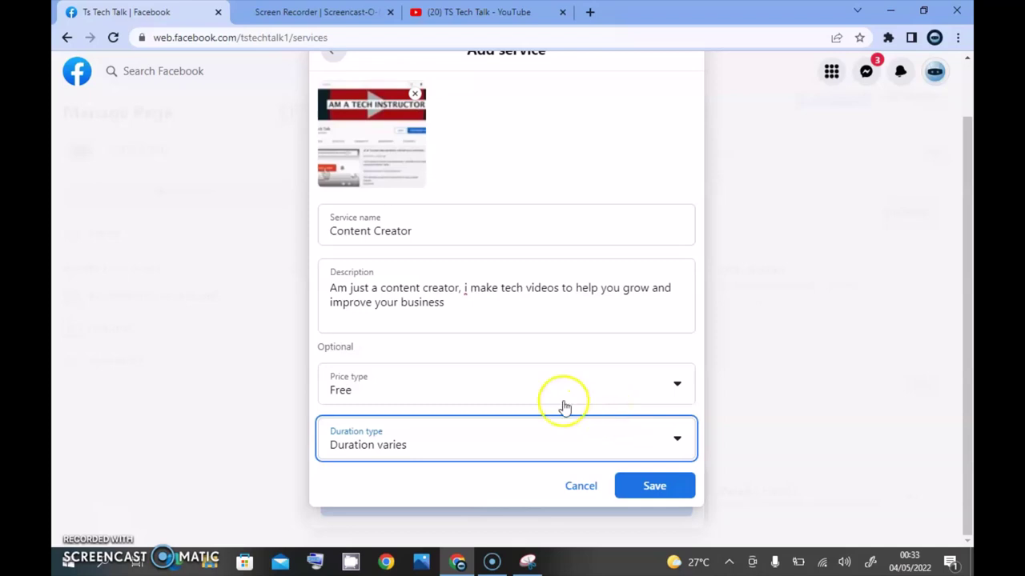
{"action": "left_click", "coordinate": [464, 306]}
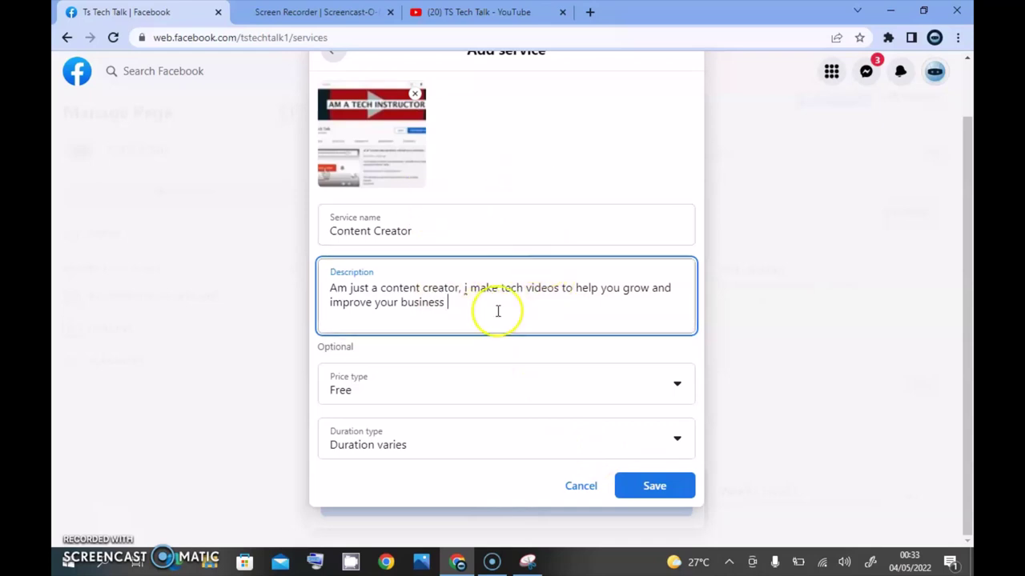
{"action": "left_click", "coordinate": [642, 482]}
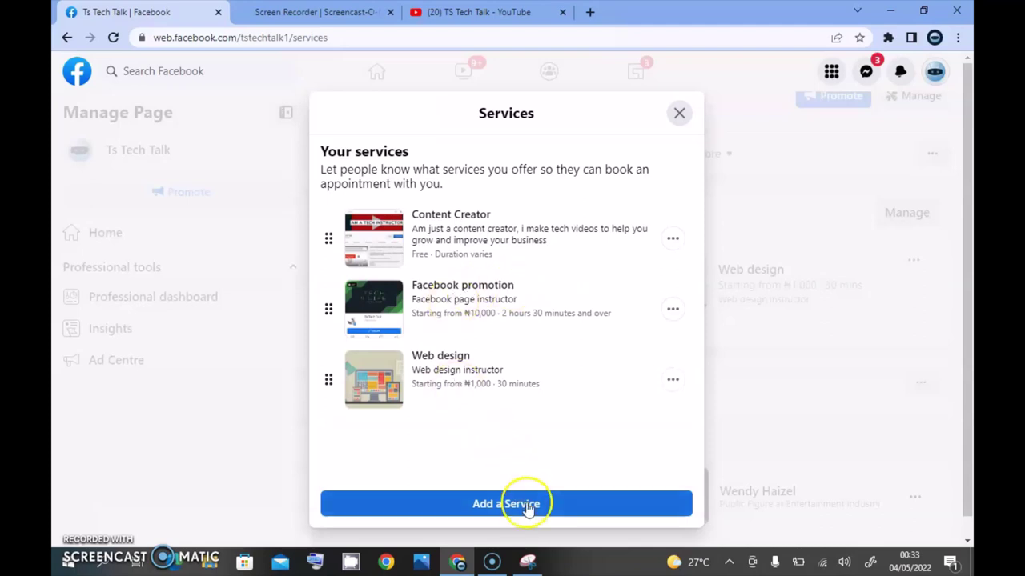
Step: Start adding another service and upload the customer-service image from the Downloads folder as its photo
{"action": "left_click", "coordinate": [487, 503]}
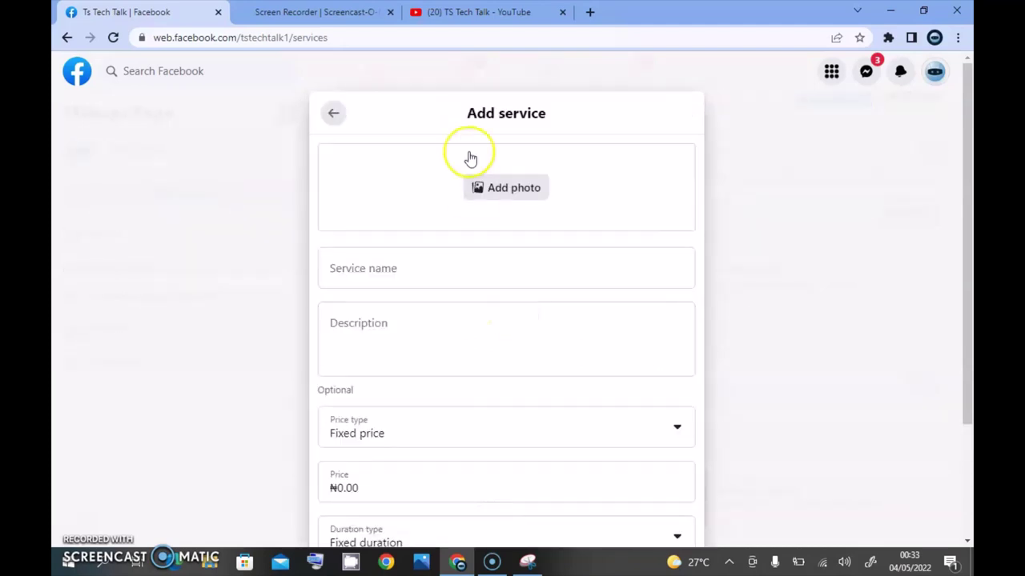
{"action": "left_click", "coordinate": [507, 195]}
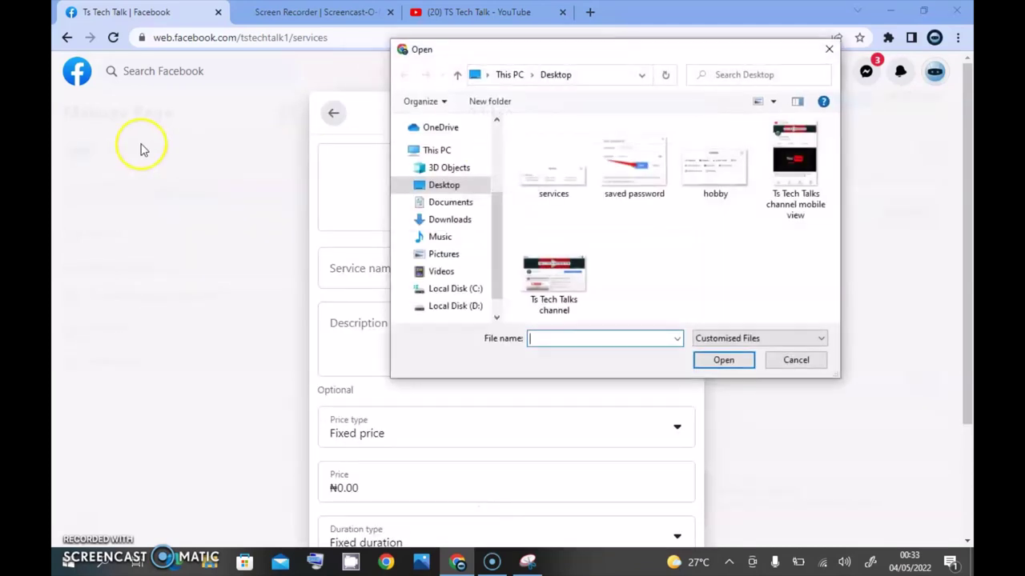
{"action": "left_click", "coordinate": [449, 220]}
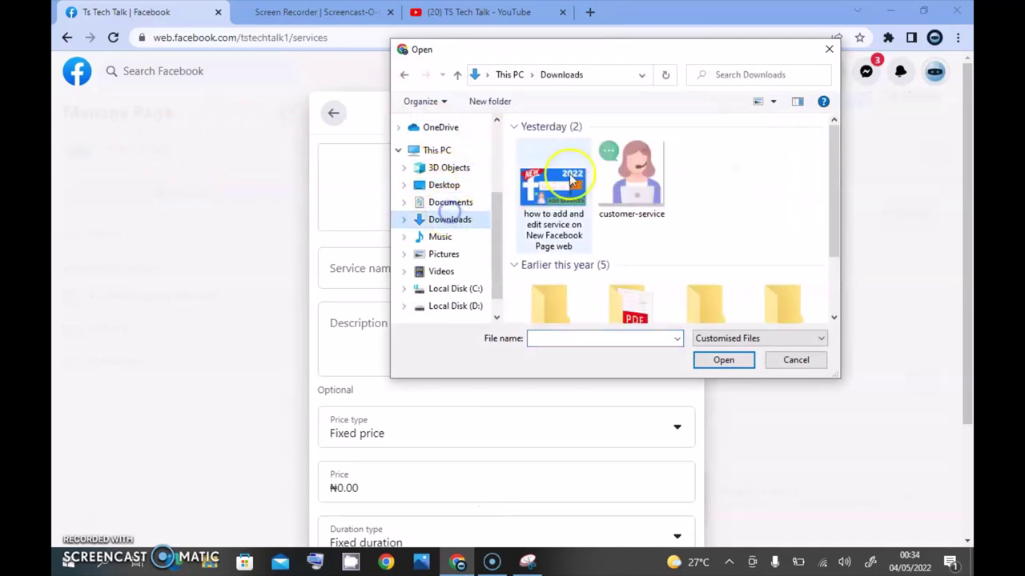
{"action": "left_click", "coordinate": [629, 183]}
{"action": "double_click", "coordinate": [629, 182]}
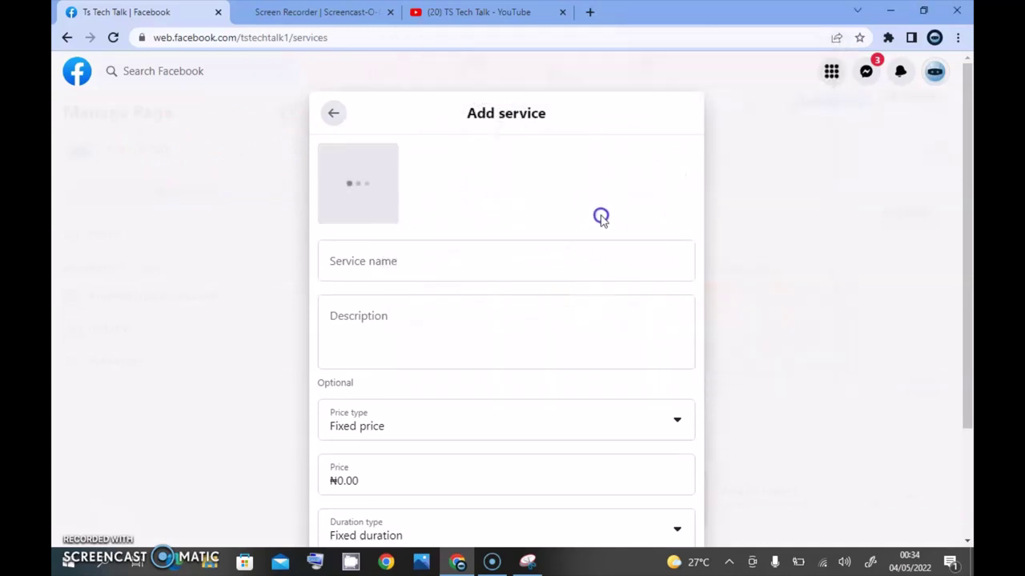
Step: Name the new service "Tech Instructor"
{"action": "left_click", "coordinate": [395, 264]}
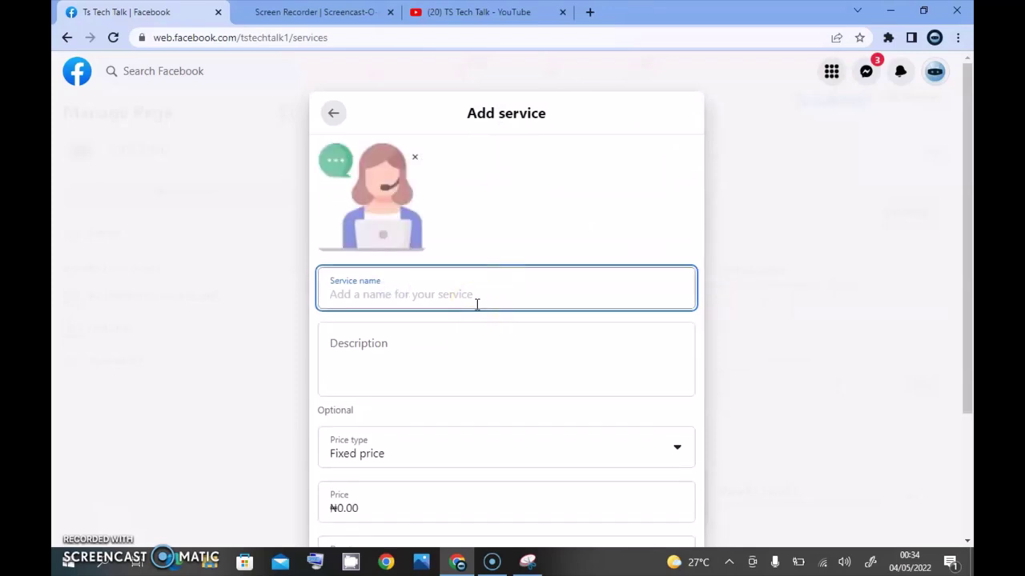
{"action": "type", "text": "Tech I"}
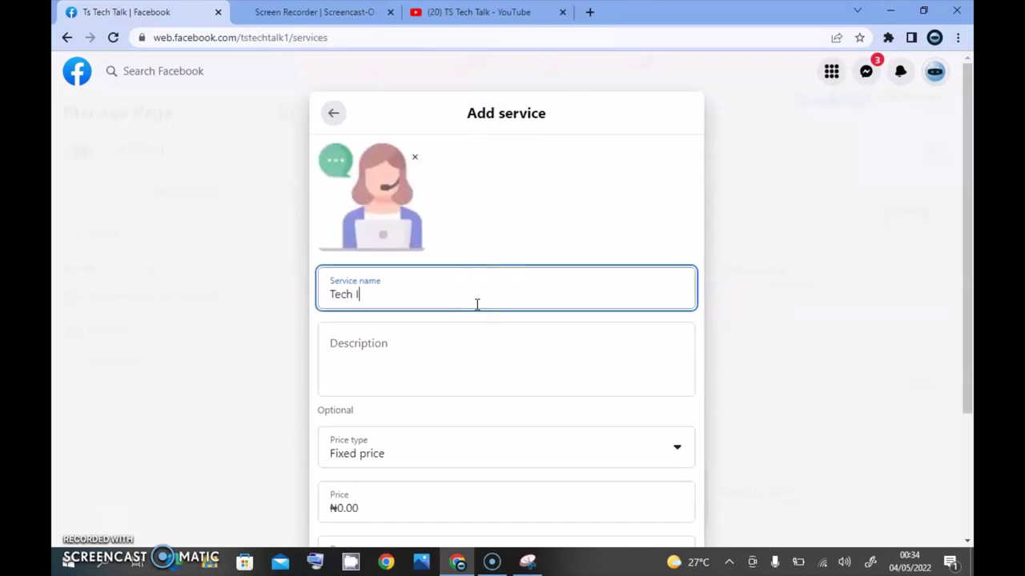
{"action": "type", "text": "nstruxt"}
{"action": "key", "text": "BackSpace"}
{"action": "key", "text": "BackSpace"}
{"action": "type", "text": "or"}
{"action": "key", "text": "Tab"}
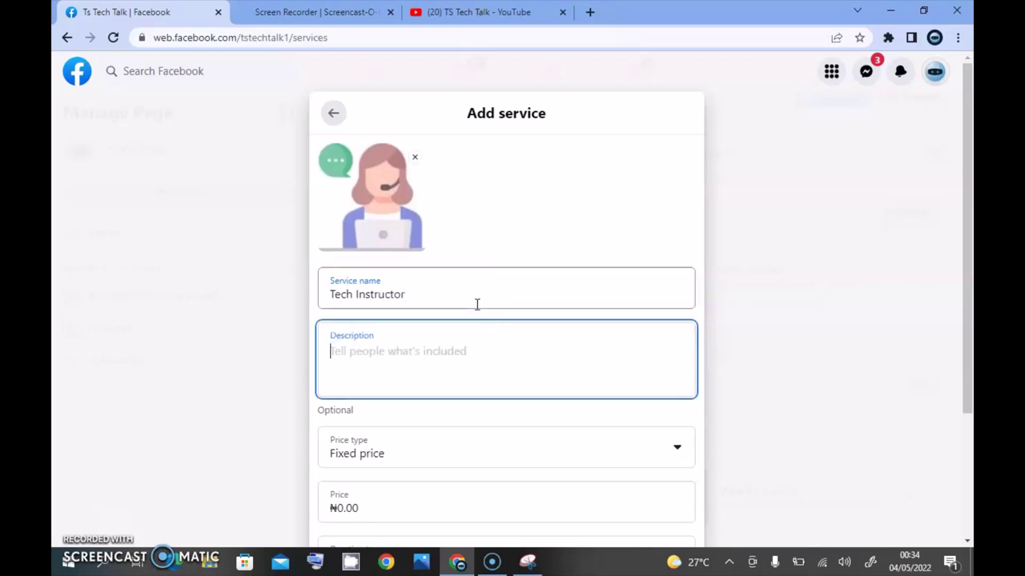
Step: Describe the Tech Instructor service as "I help people grow there business online ask me how and i will help you out."
{"action": "type", "text": "I"}
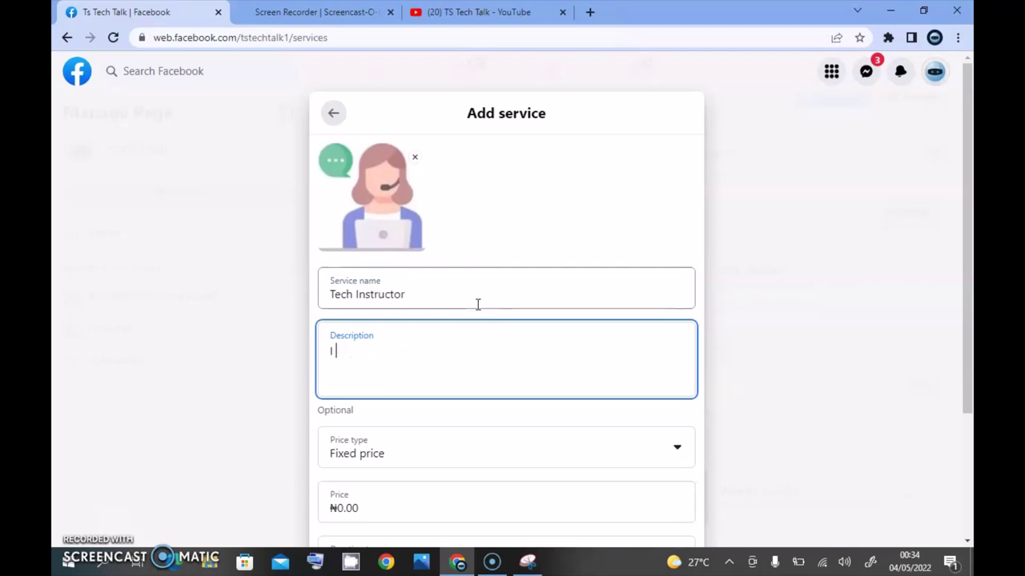
{"action": "type", "text": " help people grou"}
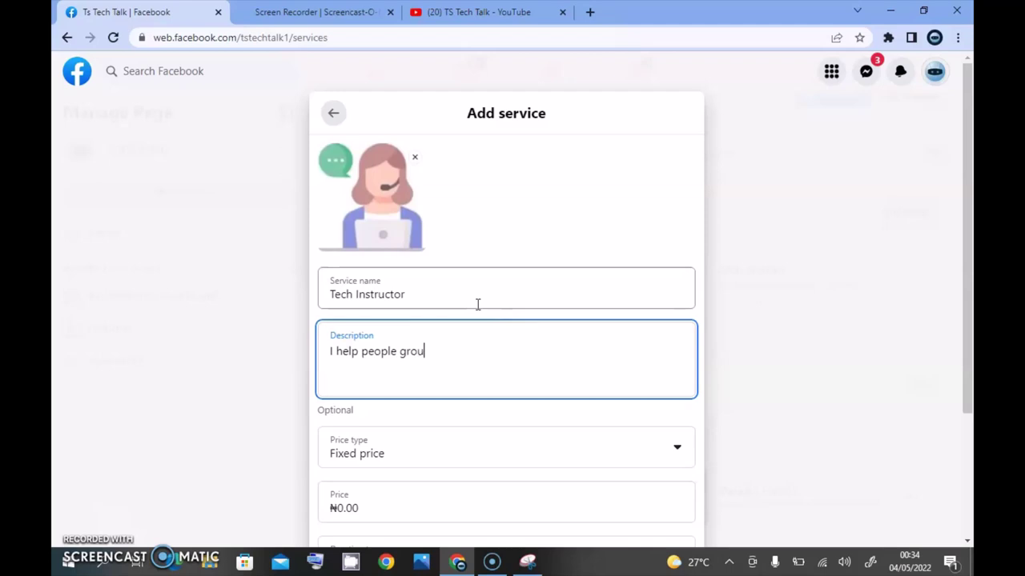
{"action": "key", "text": "BackSpace"}
{"action": "type", "text": "w there busi"}
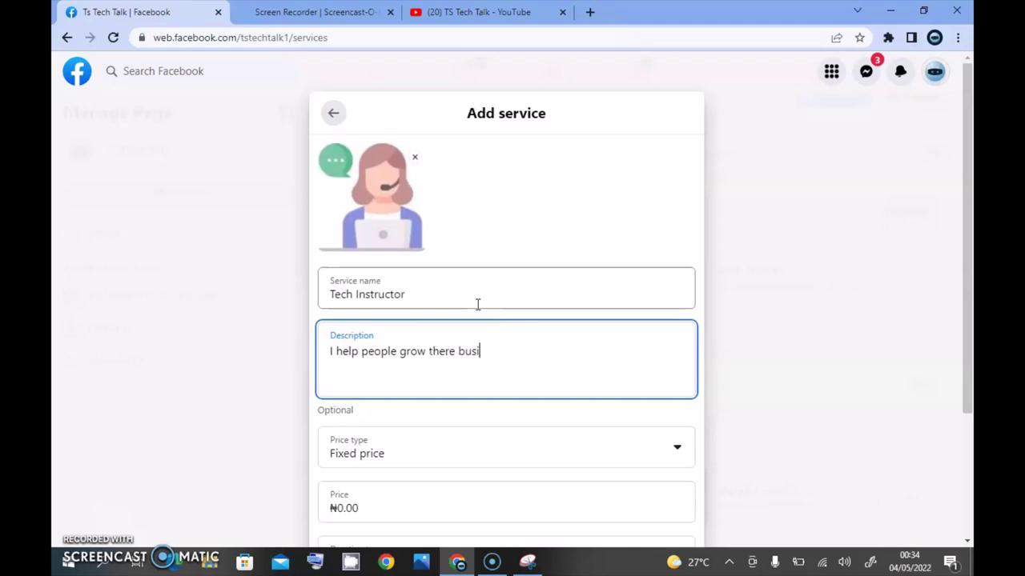
{"action": "type", "text": "nss"}
{"action": "type", "text": " online "}
{"action": "type", "text": "ask"}
{"action": "type", "text": " me j"}
{"action": "key", "text": "BackSpace"}
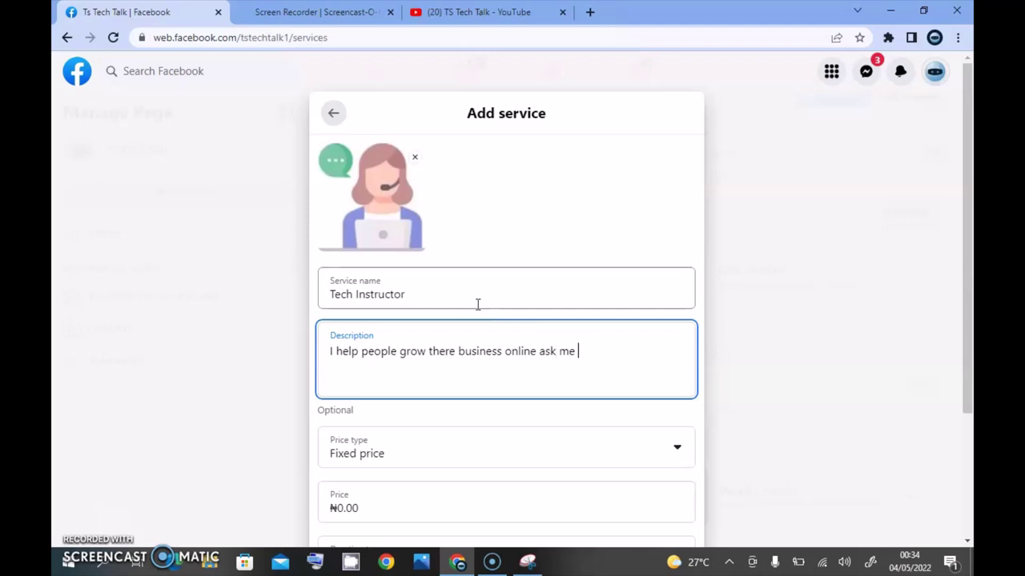
{"action": "type", "text": "how and i will hep"}
{"action": "key", "text": "BackSpace"}
{"action": "type", "text": "lp "}
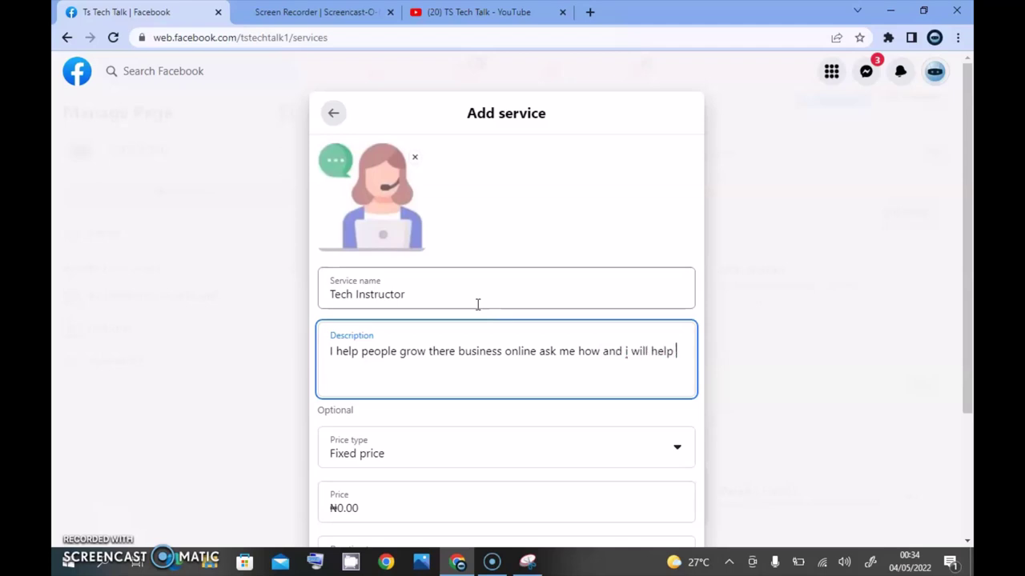
{"action": "type", "text": "you out."}
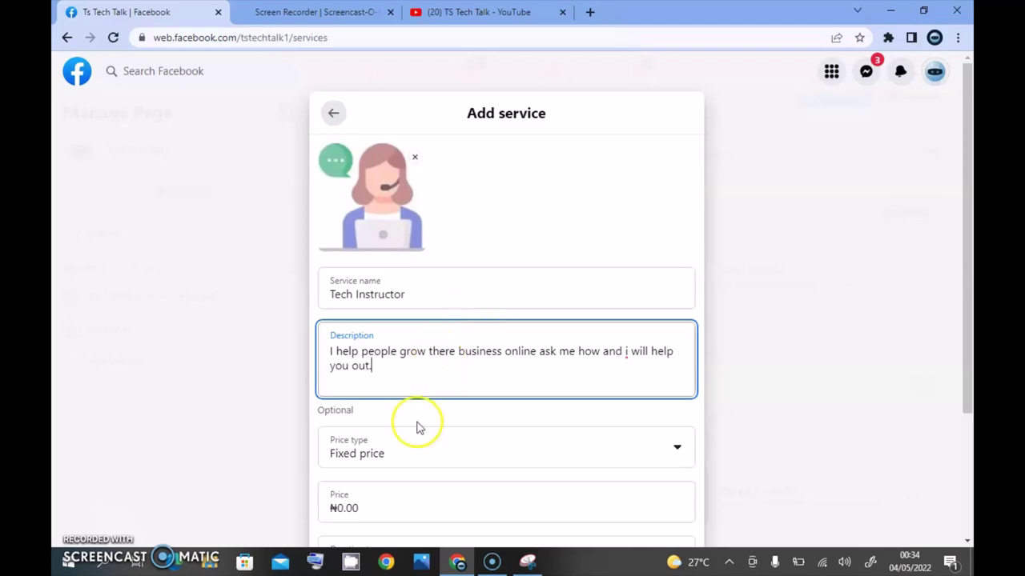
Step: Set the Tech Instructor service's price type to Starting from, with a price of ₦10000.00
{"action": "left_click", "coordinate": [361, 457]}
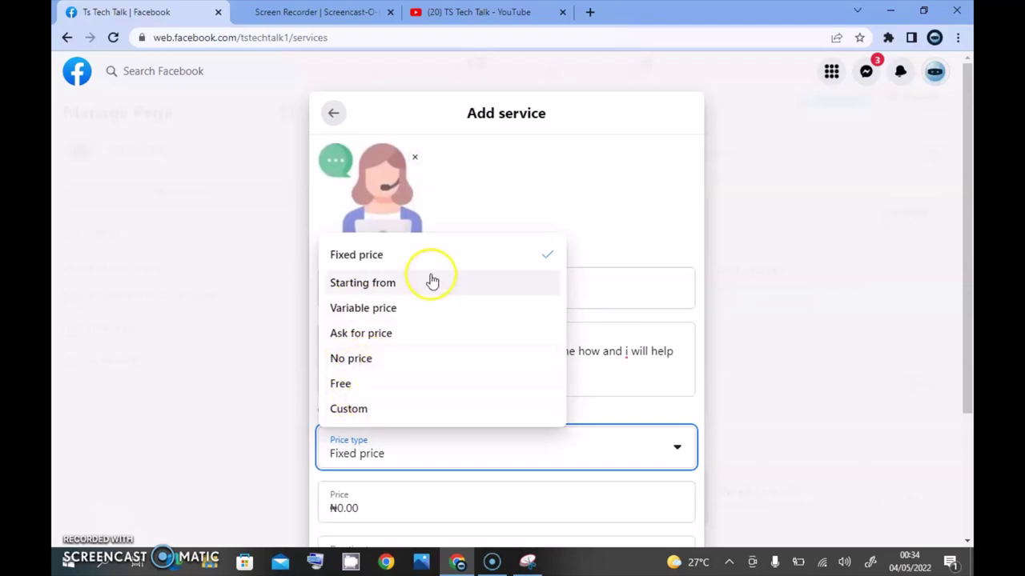
{"action": "left_click", "coordinate": [393, 286]}
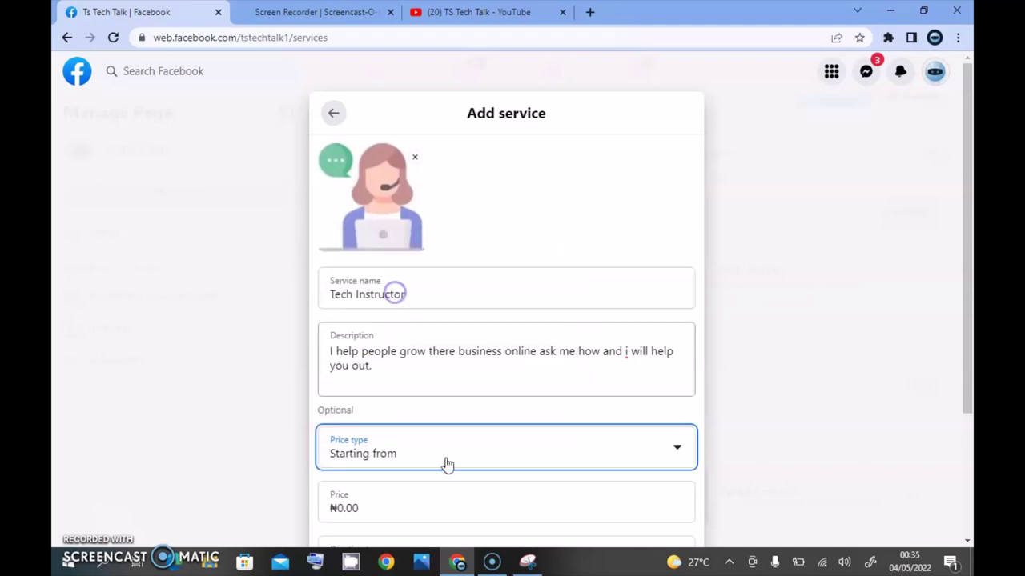
{"action": "left_click", "coordinate": [374, 508]}
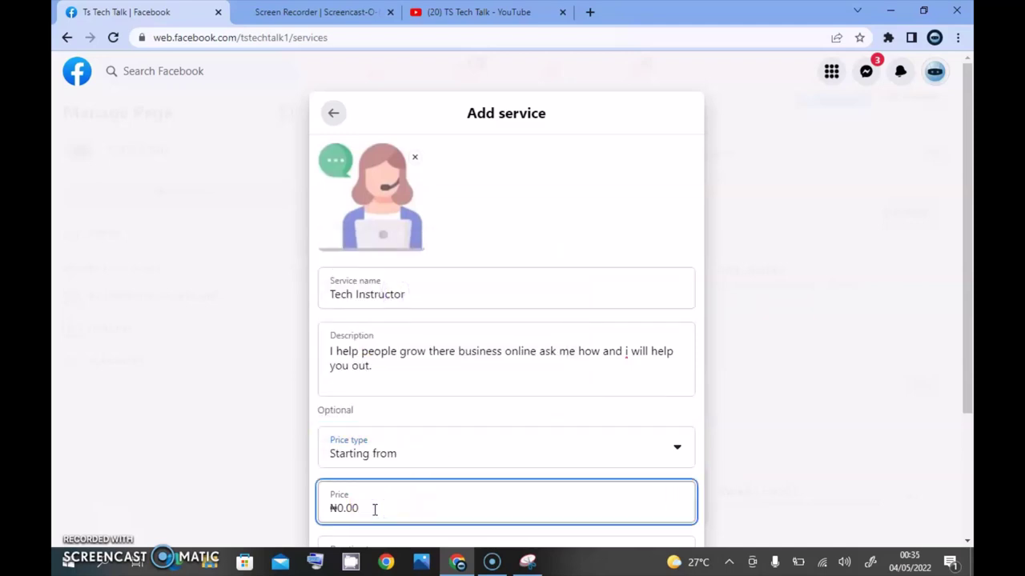
{"action": "scroll", "coordinate": [969, 293], "scroll_direction": "down", "scroll_amount": 2}
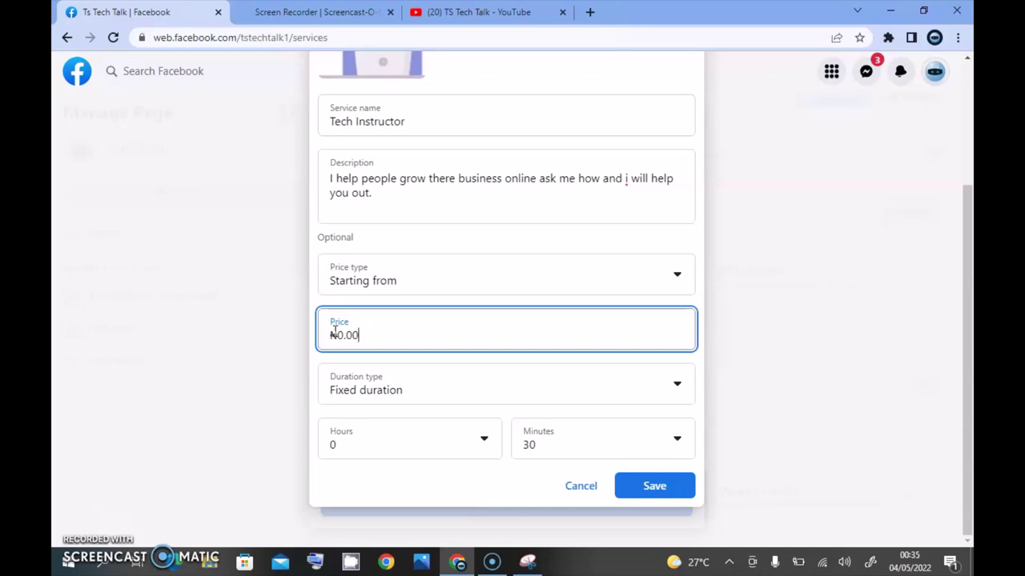
{"action": "type", "text": "2"}
{"action": "type", "text": "0000"}
{"action": "key", "text": "Tab"}
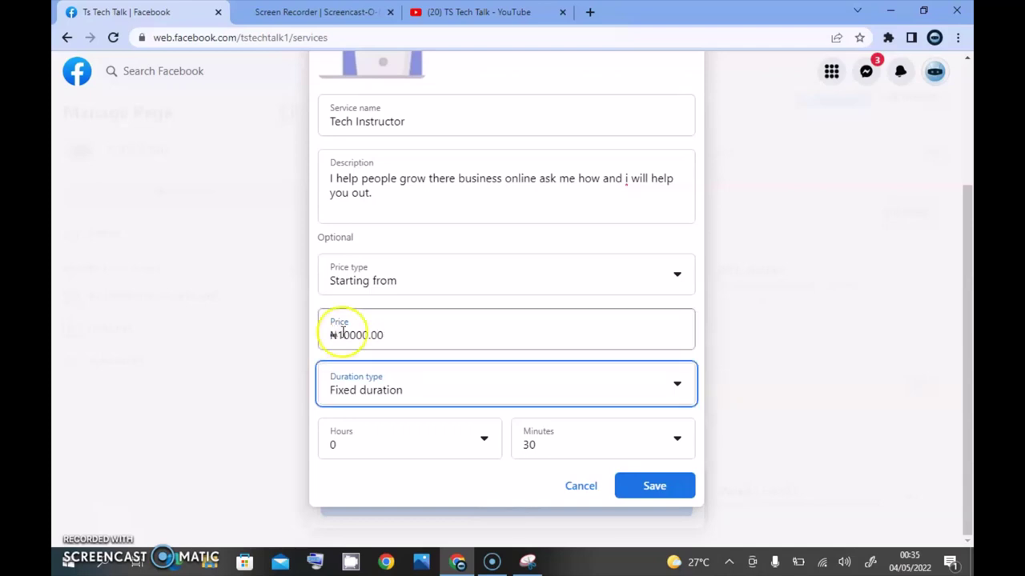
Step: Keep the Tech Instructor service's duration type as Fixed duration and set its hours to 2
{"action": "left_click", "coordinate": [371, 370]}
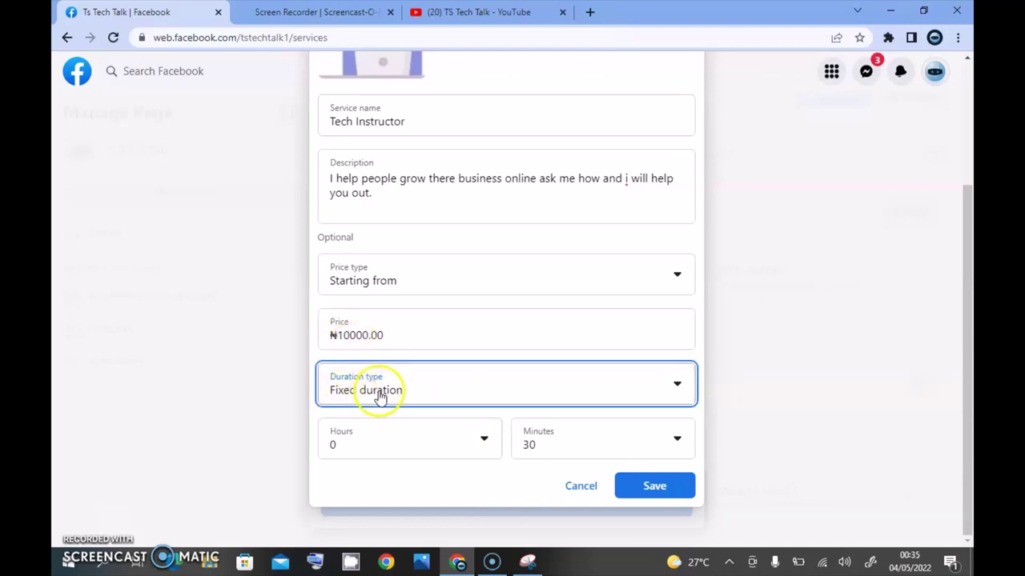
{"action": "left_click", "coordinate": [373, 393]}
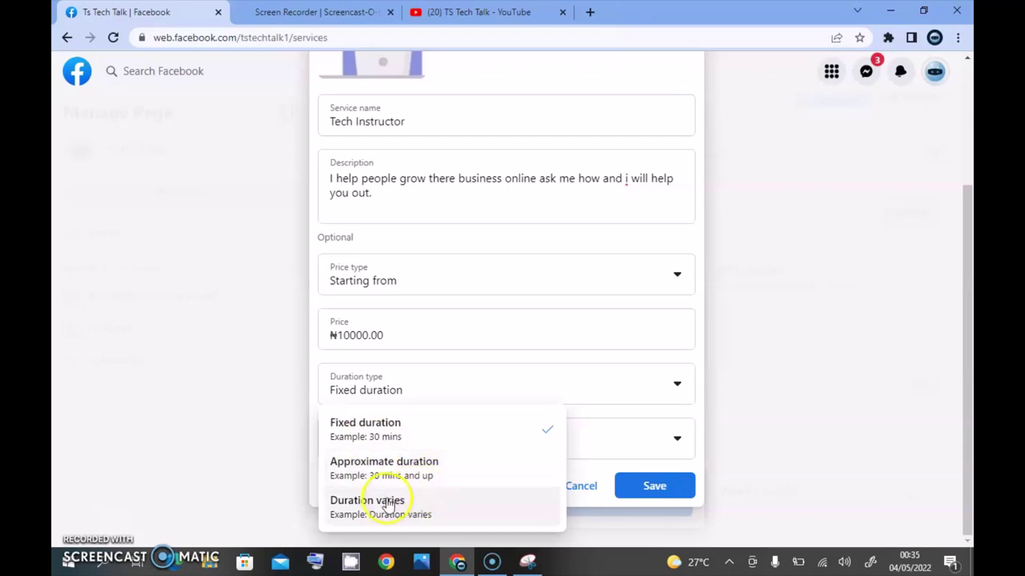
{"action": "left_click", "coordinate": [424, 436]}
{"action": "left_click", "coordinate": [486, 442]}
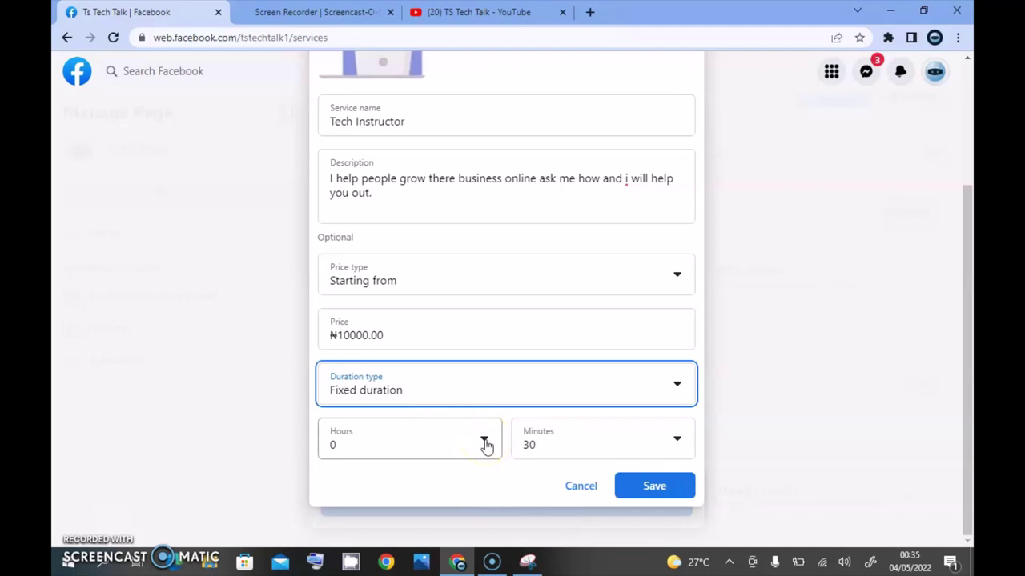
{"action": "left_click", "coordinate": [486, 445]}
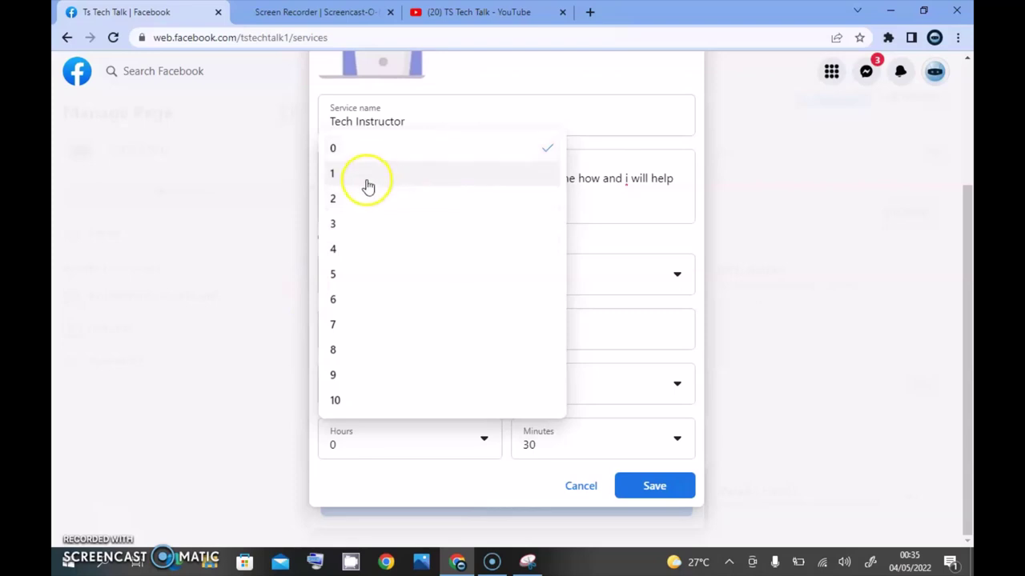
{"action": "left_click", "coordinate": [343, 200]}
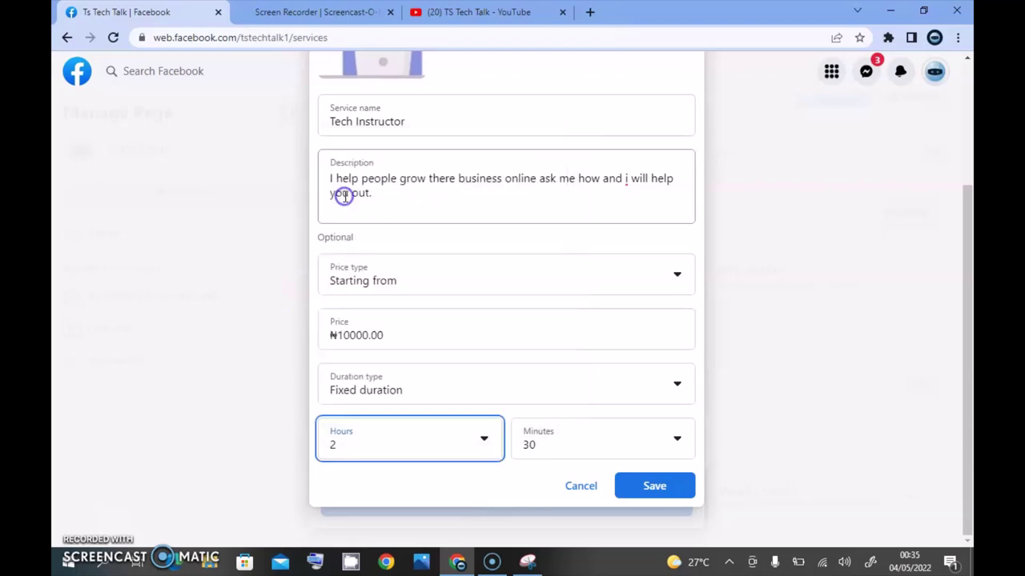
Step: Set the Tech Instructor service's duration to 1 hour 30 minutes and save the service
{"action": "left_click", "coordinate": [570, 454]}
{"action": "left_click", "coordinate": [570, 453]}
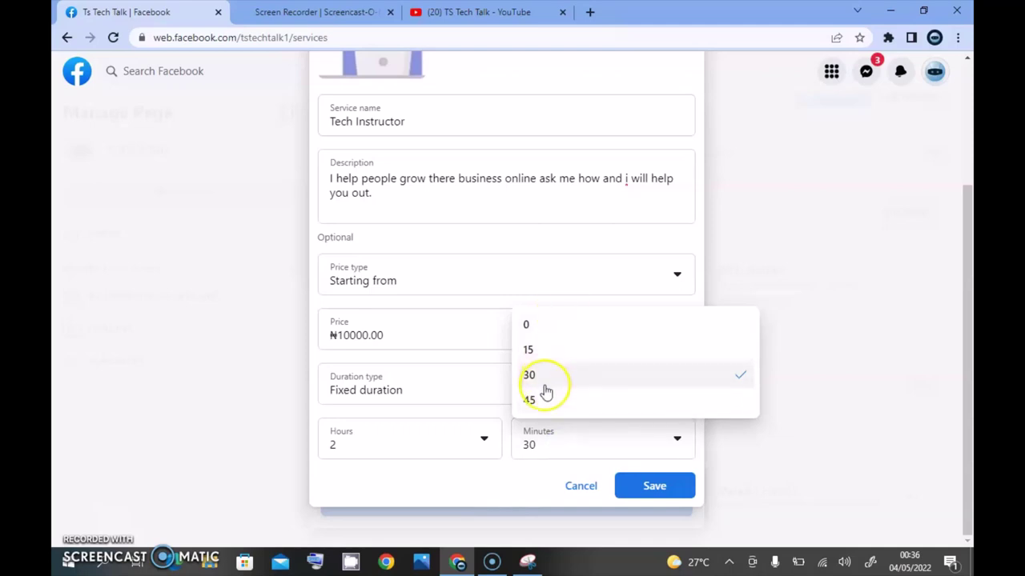
{"action": "left_click", "coordinate": [473, 446]}
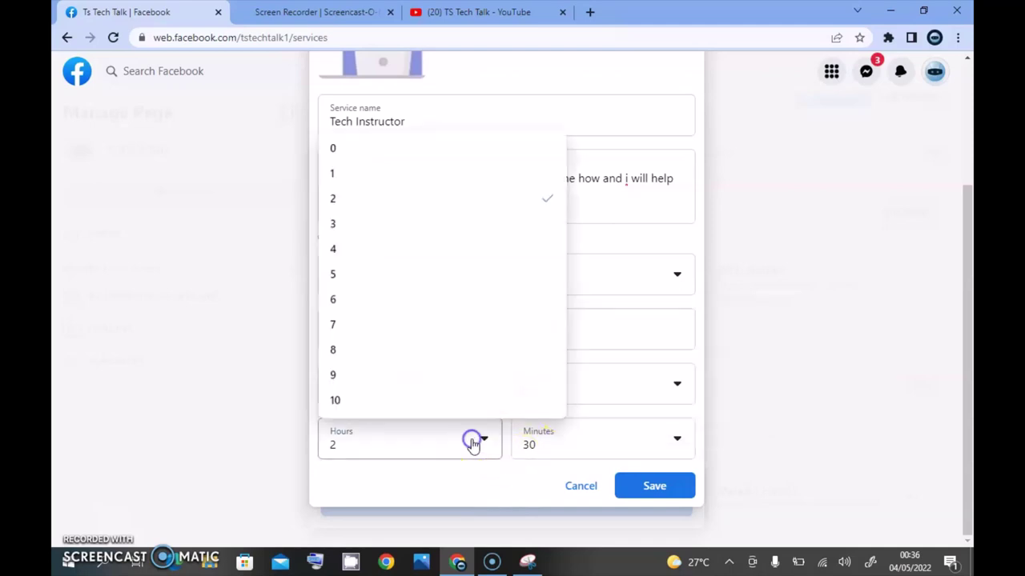
{"action": "left_click", "coordinate": [353, 176]}
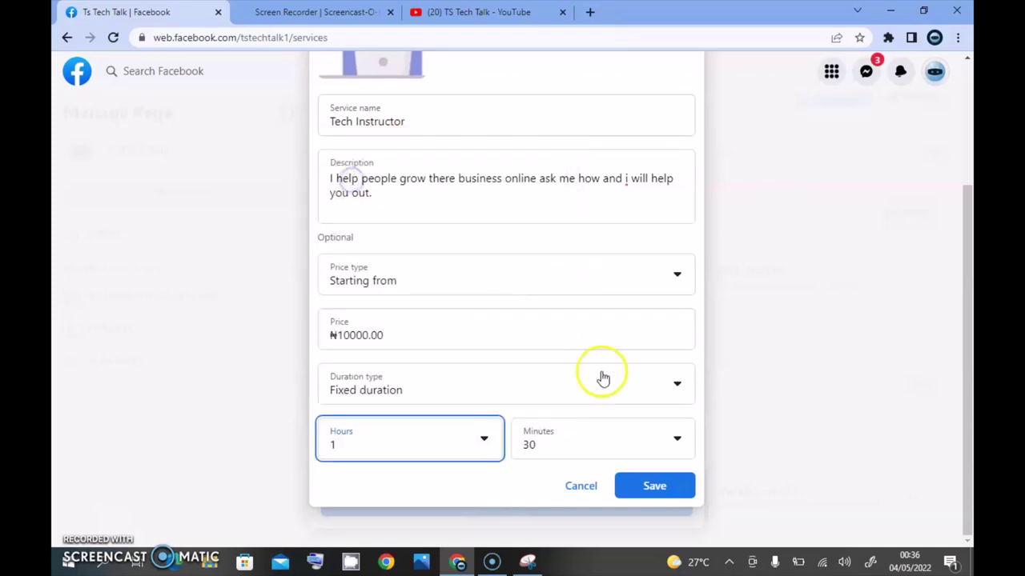
{"action": "left_click", "coordinate": [555, 448]}
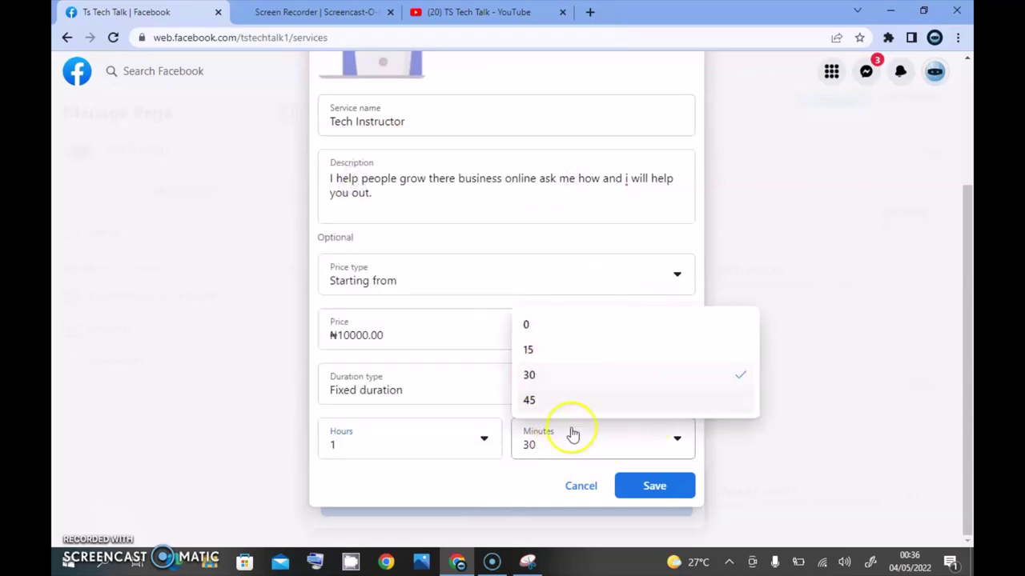
{"action": "left_click", "coordinate": [553, 377]}
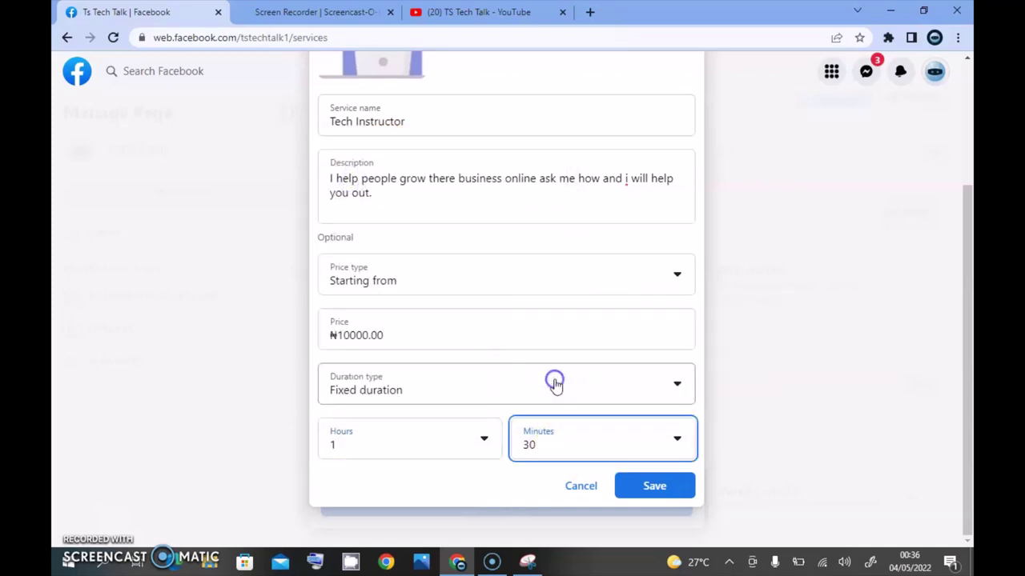
{"action": "left_click", "coordinate": [658, 490]}
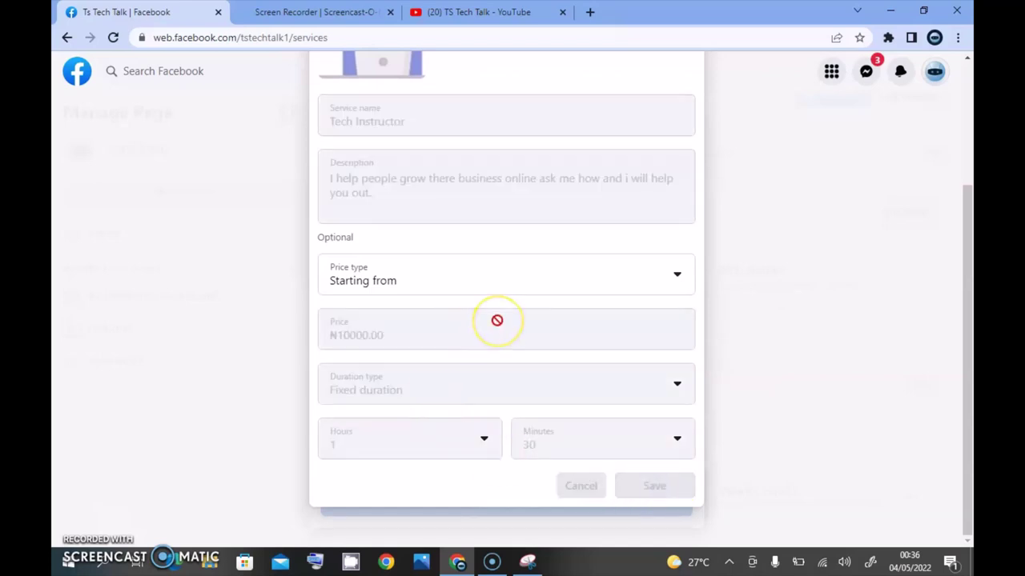
{"action": "left_click", "coordinate": [578, 131]}
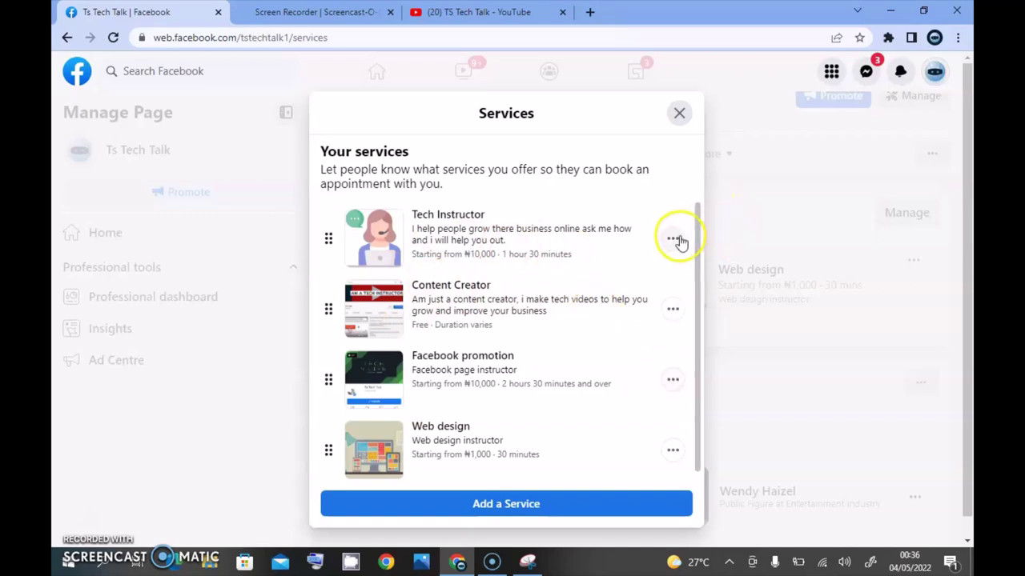
Step: Edit the Web design service and change its description to "Web design and decvelopment"
{"action": "left_click", "coordinate": [673, 453]}
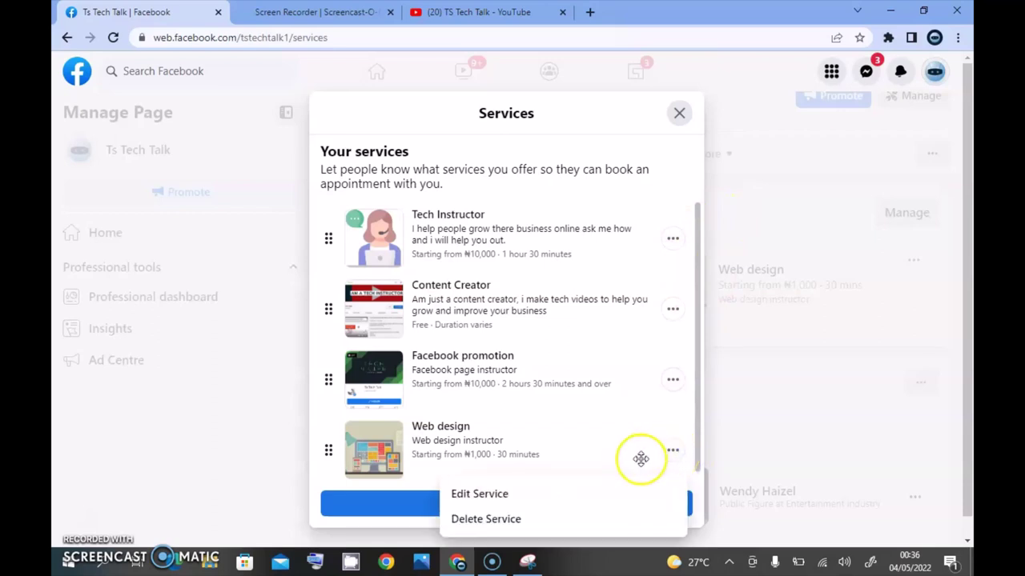
{"action": "left_click", "coordinate": [478, 501]}
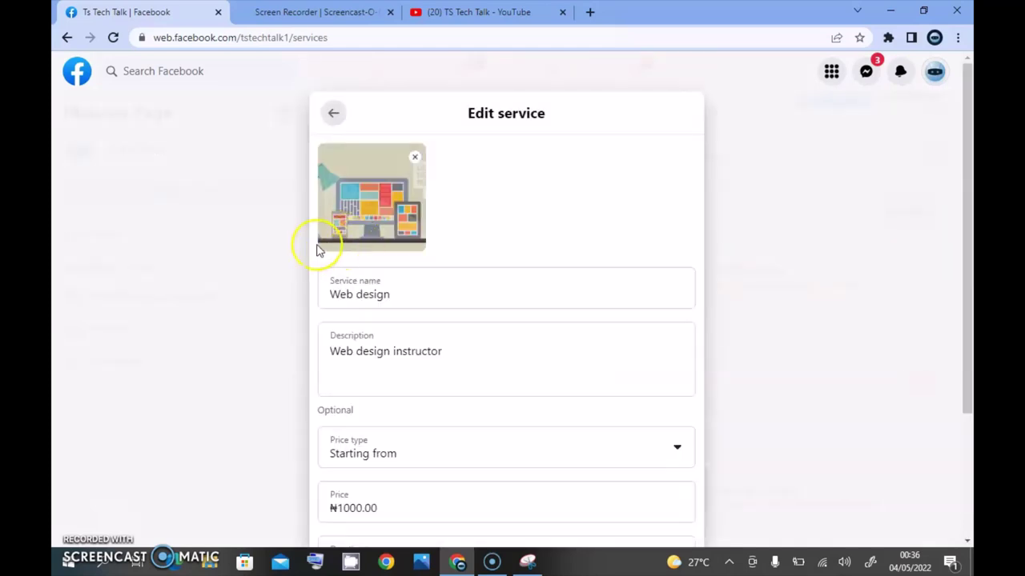
{"action": "left_click", "coordinate": [462, 367]}
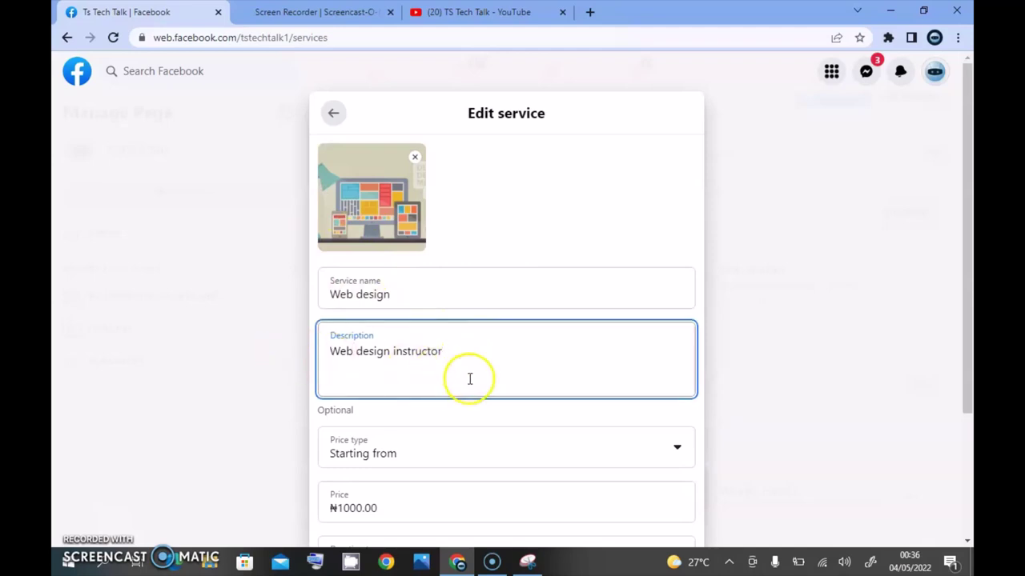
{"action": "key", "text": "BackSpace"}
{"action": "key", "text": "BackSpace"}
{"action": "key", "text": "BackSpace"}
{"action": "key", "text": "BackSpace"}
{"action": "key", "text": "BackSpace"}
{"action": "key", "text": "BackSpace"}
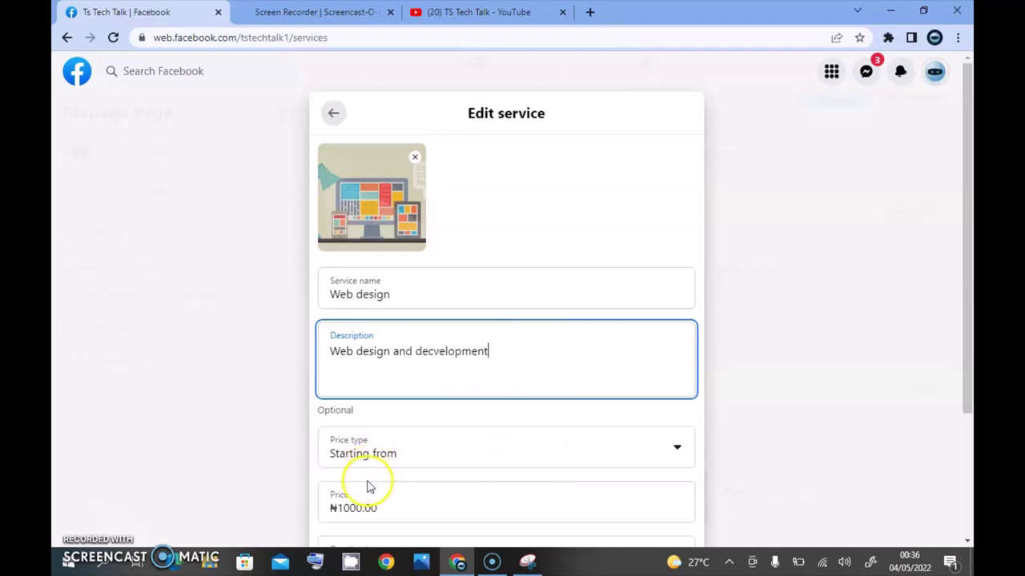
Step: Set the Web design service's price to ₦70000.00 and its duration type to Duration varies, and save the changes
{"action": "left_click", "coordinate": [340, 505]}
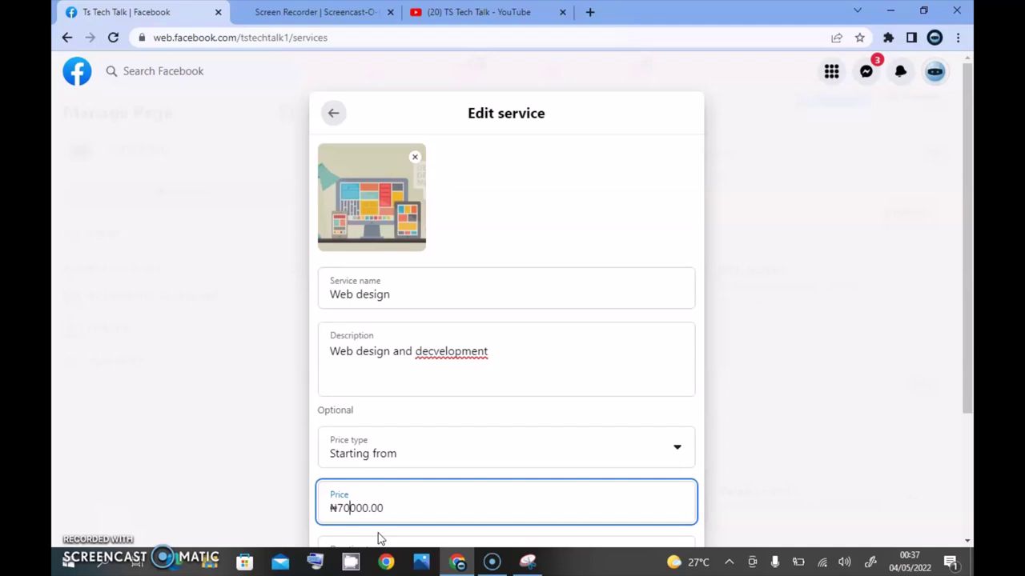
{"action": "key", "text": "Tab"}
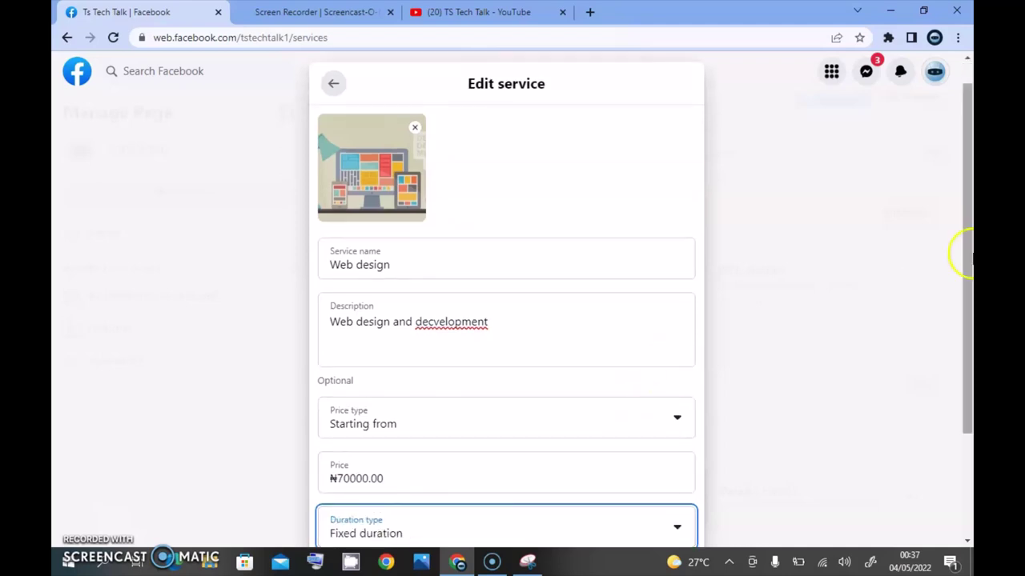
{"action": "left_click_drag", "start_coordinate": [962, 252], "coordinate": [970, 370]}
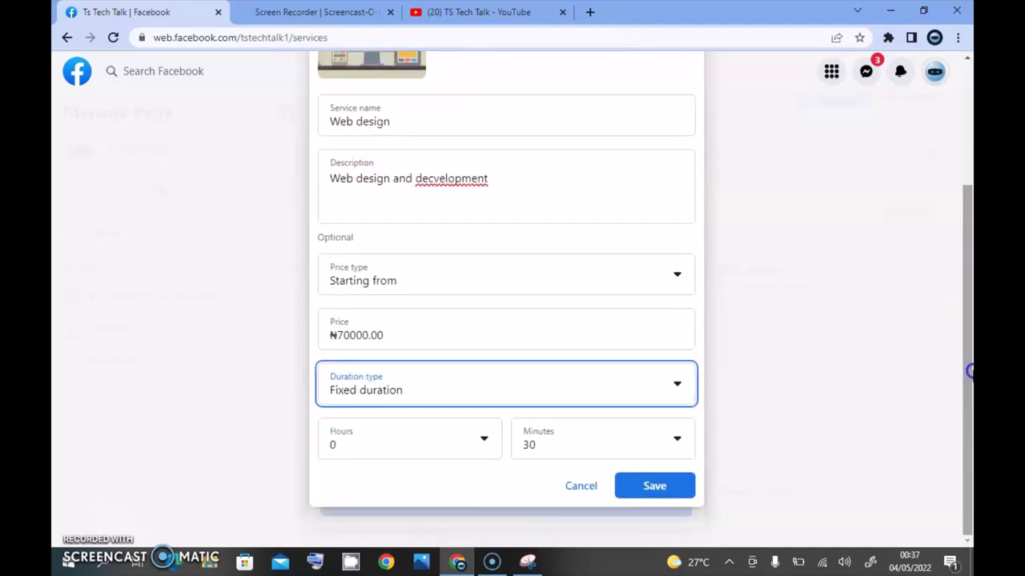
{"action": "left_click", "coordinate": [393, 395]}
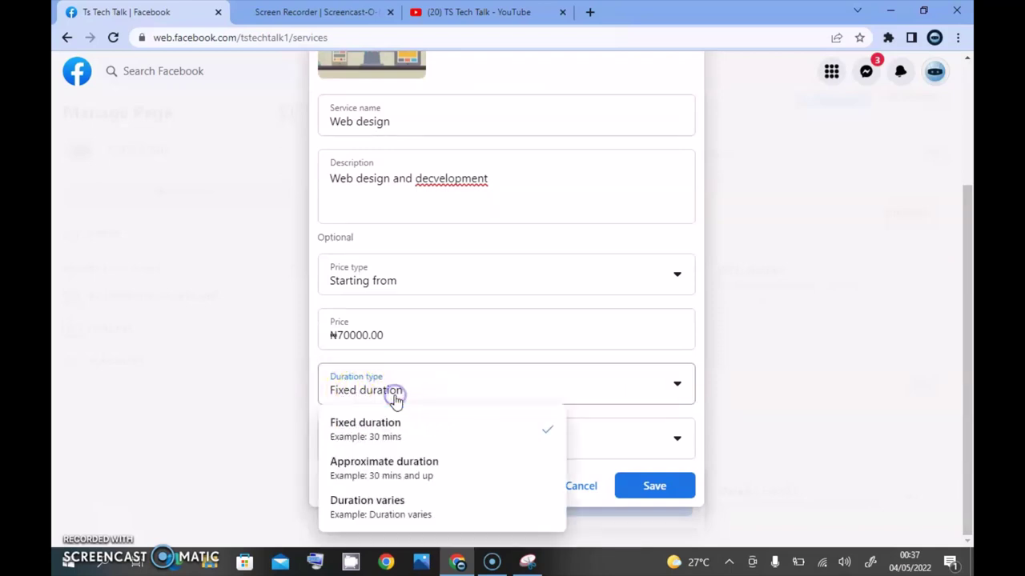
{"action": "left_click", "coordinate": [360, 502]}
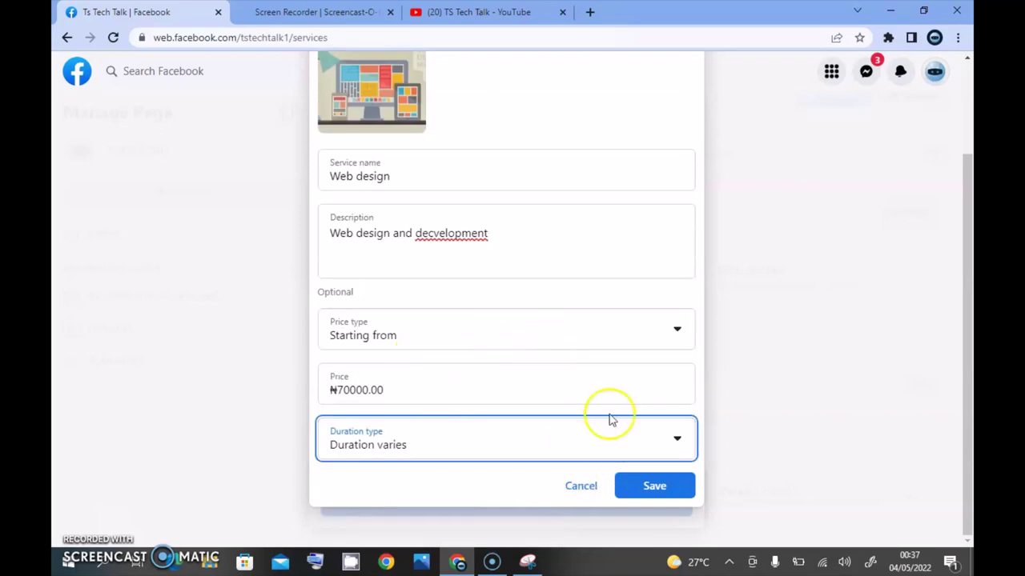
{"action": "left_click", "coordinate": [641, 489]}
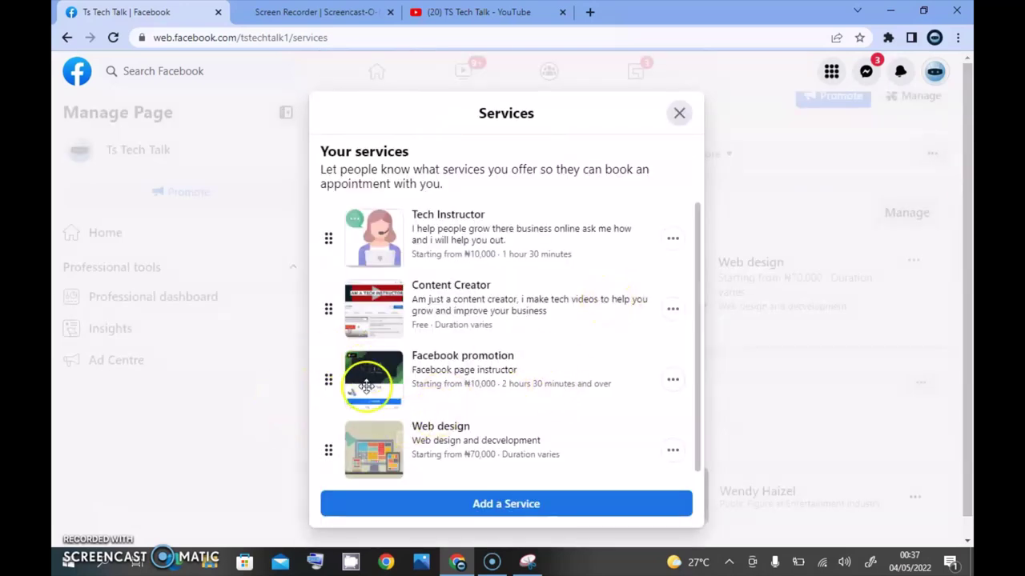
Step: Reorder the services list so Web design comes directly above Facebook promotion, and close the list
{"action": "left_click_drag", "start_coordinate": [337, 469], "coordinate": [328, 311]}
{"action": "left_click_drag", "start_coordinate": [330, 379], "coordinate": [327, 308]}
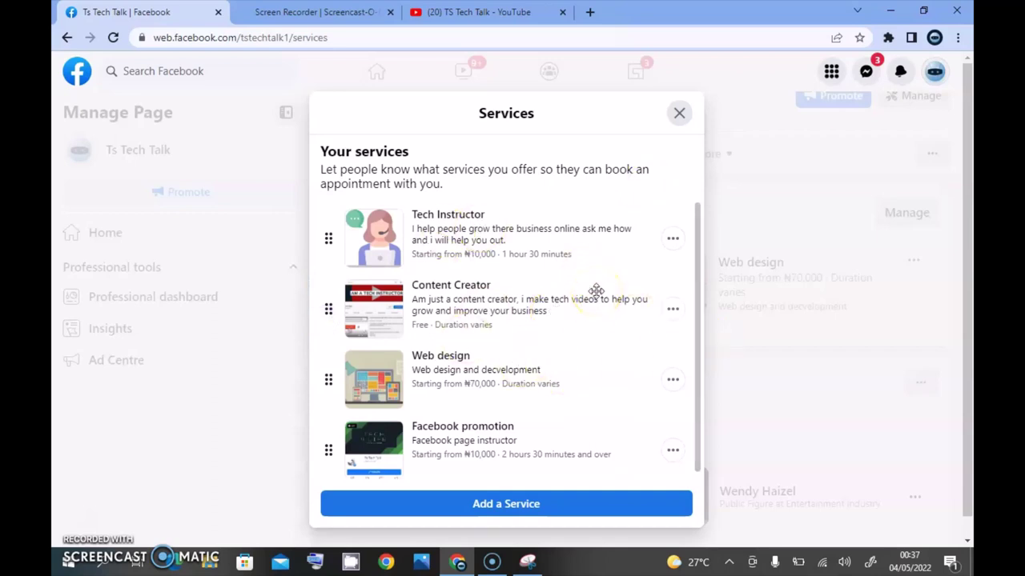
{"action": "left_click", "coordinate": [678, 113]}
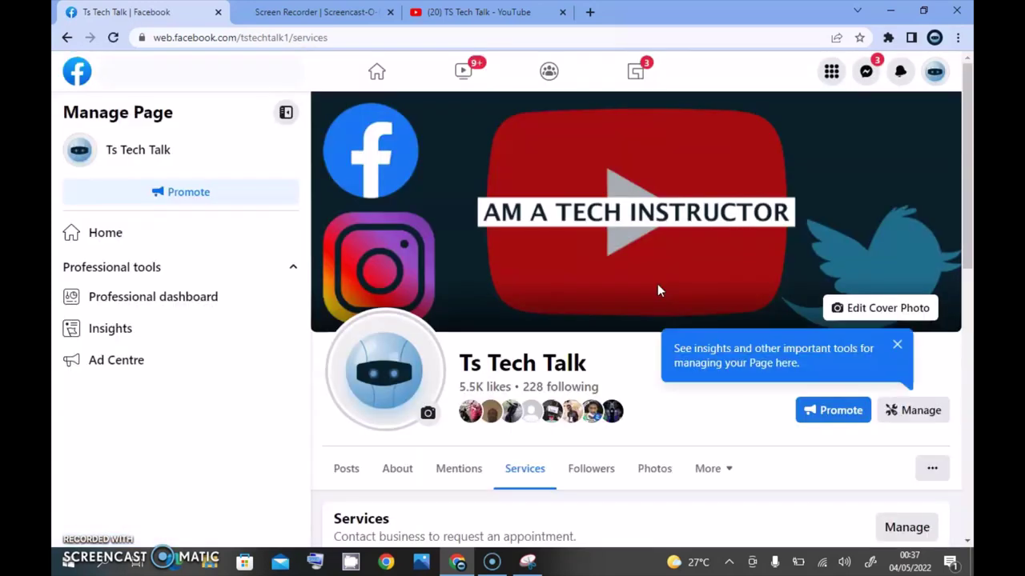
Step: Review the names, prices, durations and order of the services on the page and in the service management list
{"action": "left_click_drag", "start_coordinate": [968, 176], "coordinate": [968, 277]}
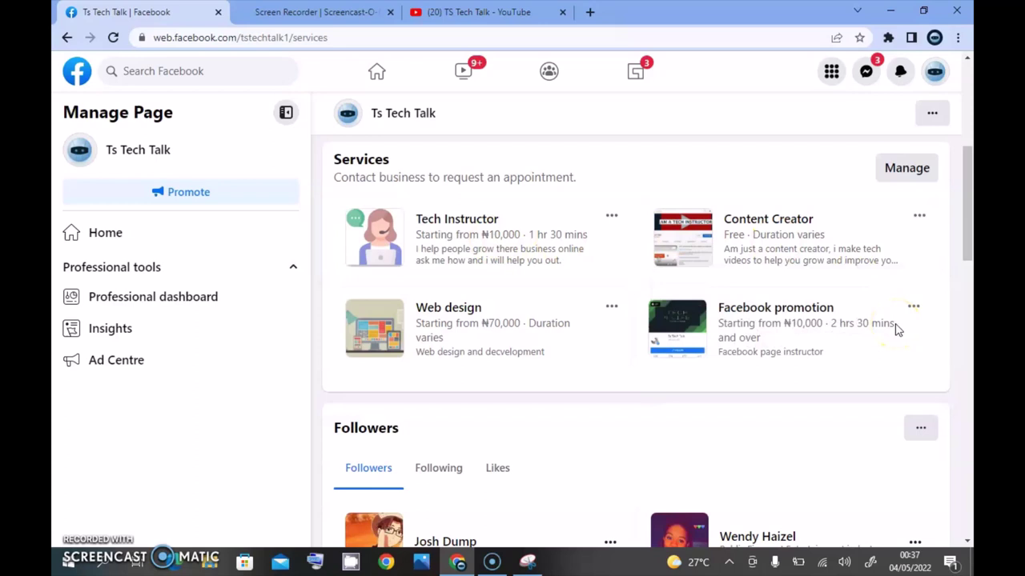
{"action": "left_click", "coordinate": [904, 166]}
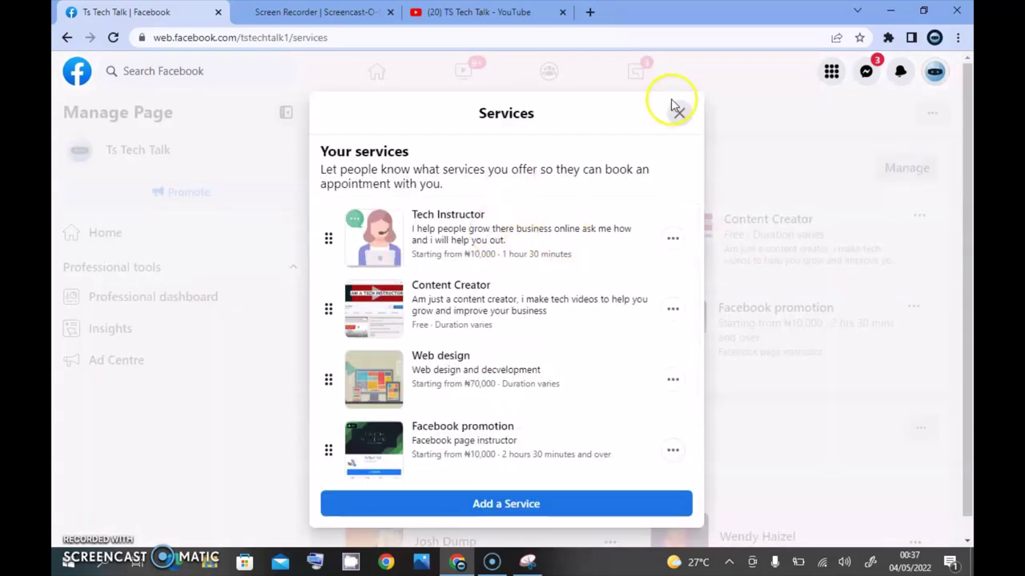
{"action": "left_click", "coordinate": [678, 111]}
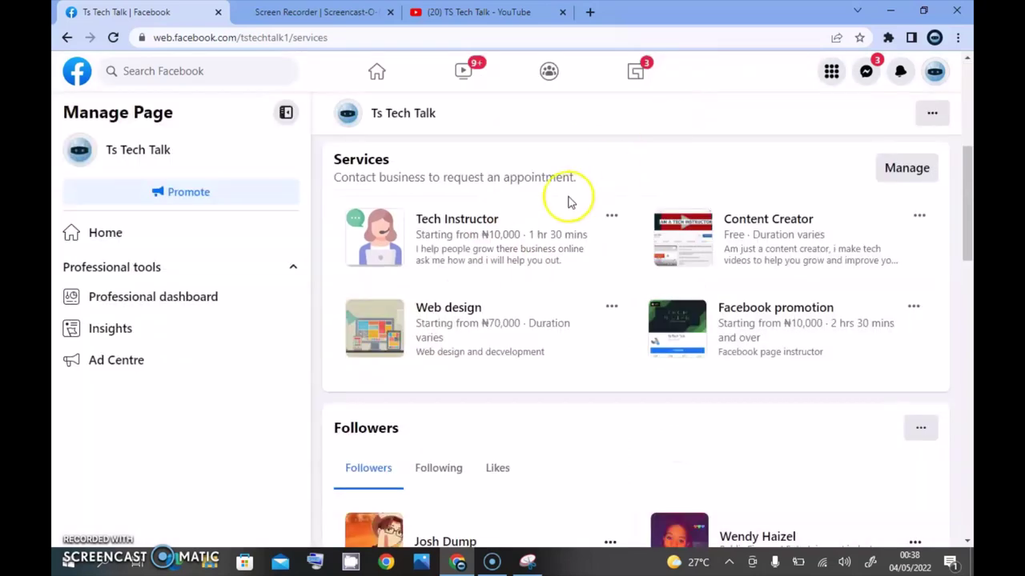